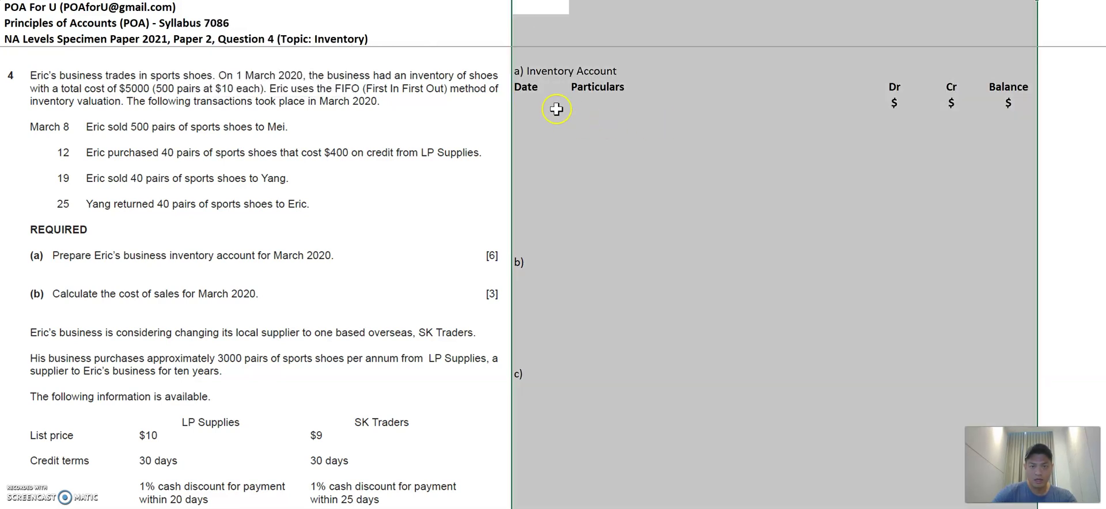
{"action": "left_click", "coordinate": [556, 108]}
{"action": "left_click", "coordinate": [537, 70]}
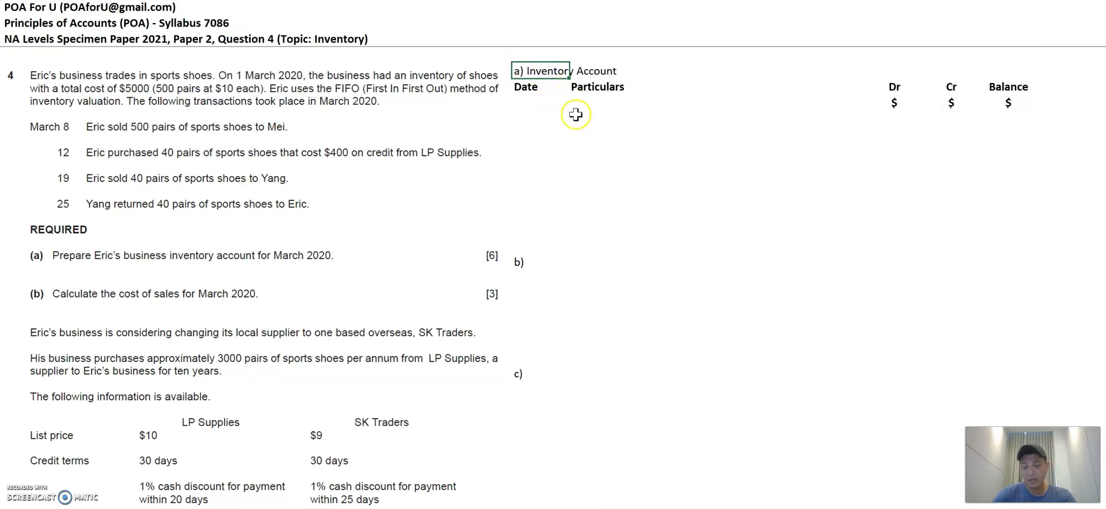
{"action": "mouse_move", "coordinate": [533, 87]}
{"action": "left_mouse_down"}
{"action": "mouse_move", "coordinate": [1018, 118]}
{"action": "mouse_move", "coordinate": [1019, 140]}
{"action": "left_mouse_up"}
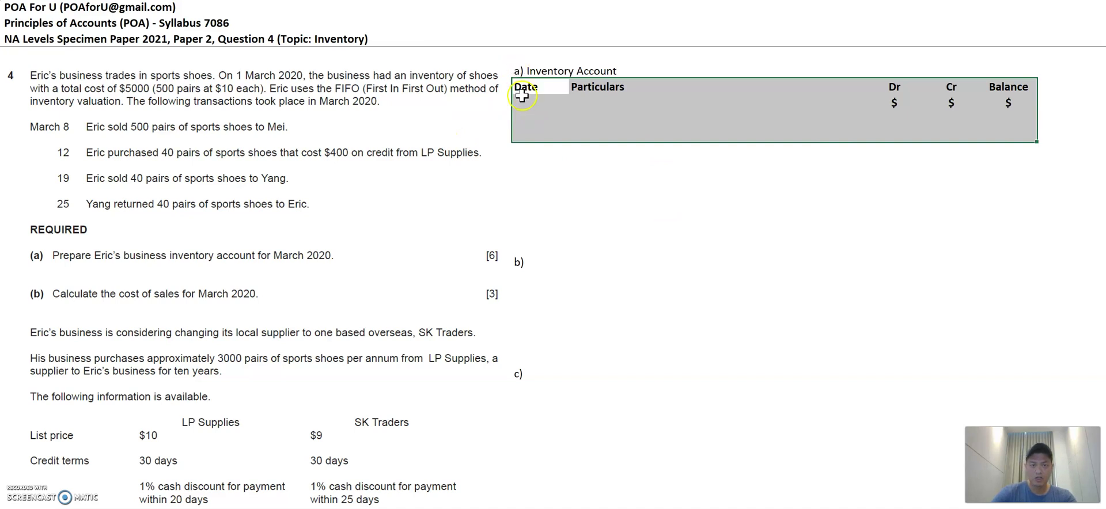
- Below the account headings, enter the year 2020 and the opening entry dated Mar-01, Balance b/d, with a balance of 5,000 Dr
{"action": "left_click", "coordinate": [553, 118]}
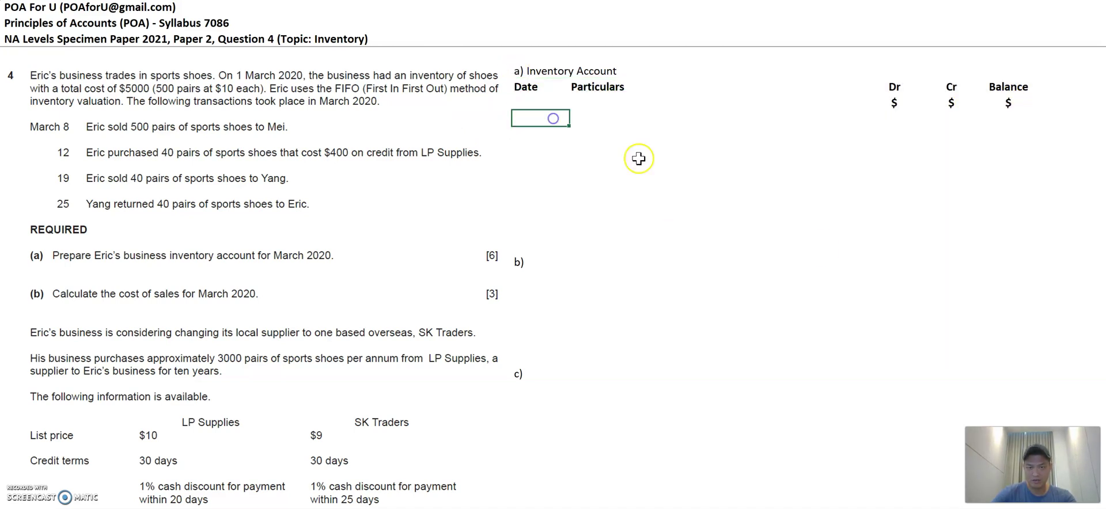
{"action": "type", "text": "2020"}
{"action": "key", "text": "Return"}
{"action": "type", "text": "Mar-01"}
{"action": "key", "text": "Tab"}
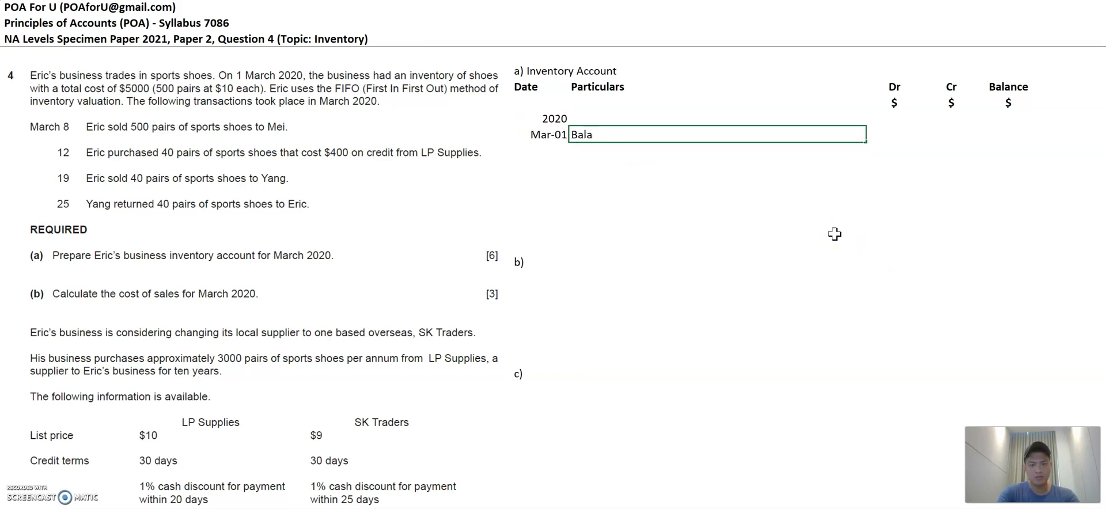
{"action": "key", "text": "Tab"}
{"action": "key", "text": "Tab"}
{"action": "key", "text": "Tab"}
{"action": "left_click", "coordinate": [761, 180]}
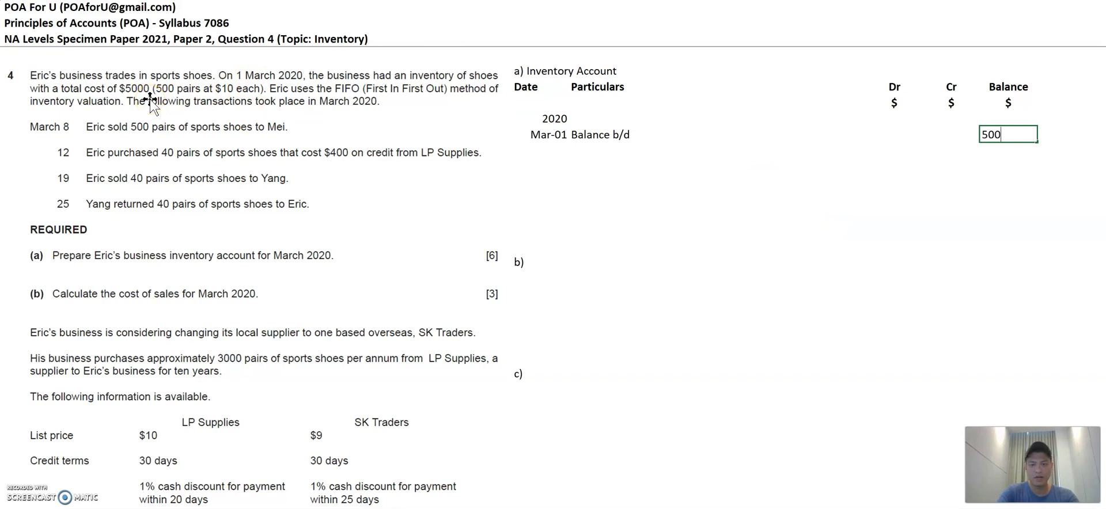
{"action": "key", "text": "Tab"}
{"action": "type", "text": "Dr"}
{"action": "key", "text": "Return"}
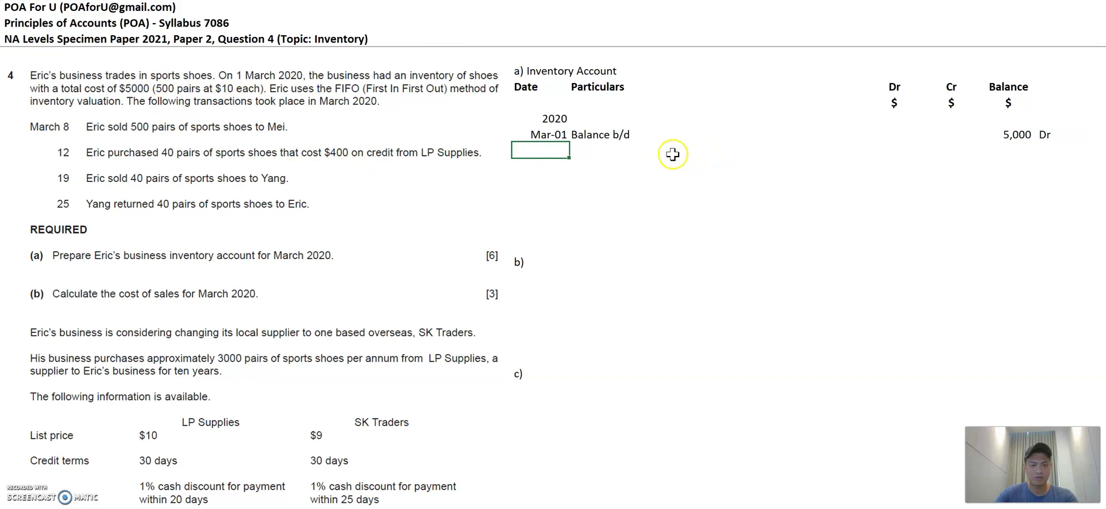
- Date the next account row Mar-08, and note Dr Trade Rec'bles with the customer's name and Cr Sales above the account
{"action": "type", "text": "Mar 8"}
{"action": "key", "text": "Tab"}
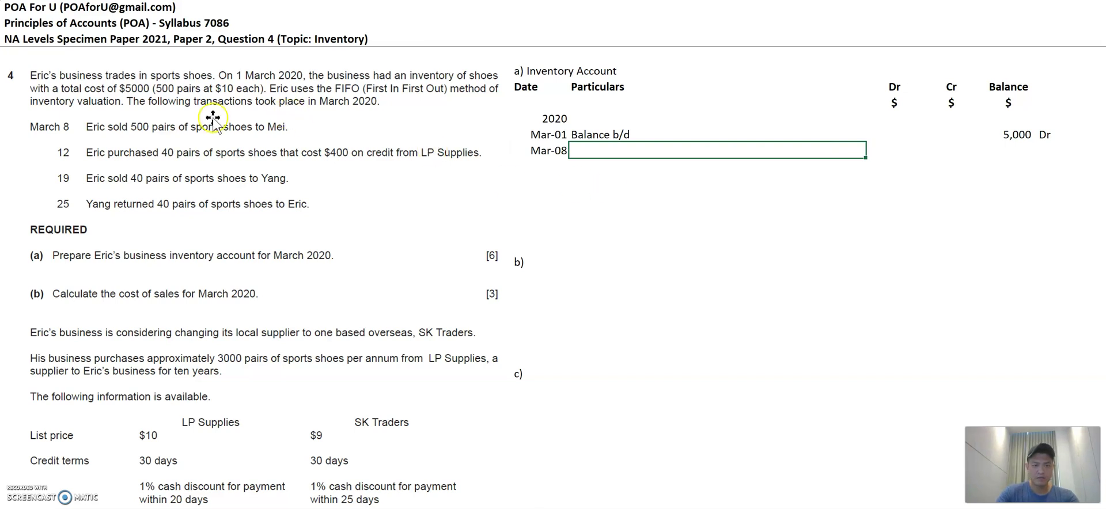
{"action": "left_click", "coordinate": [577, 11]}
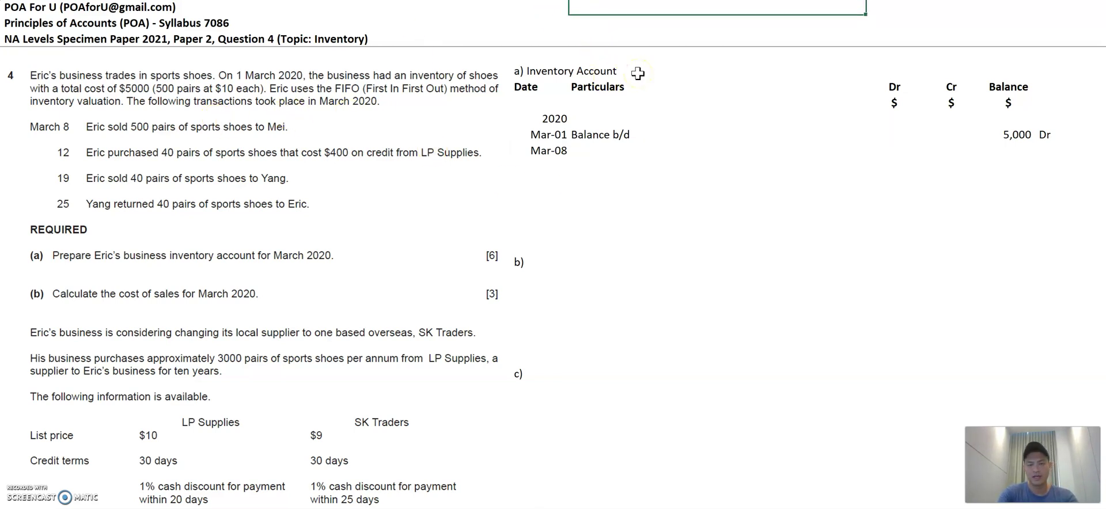
{"action": "key", "text": "Left"}
{"action": "key", "text": "Left"}
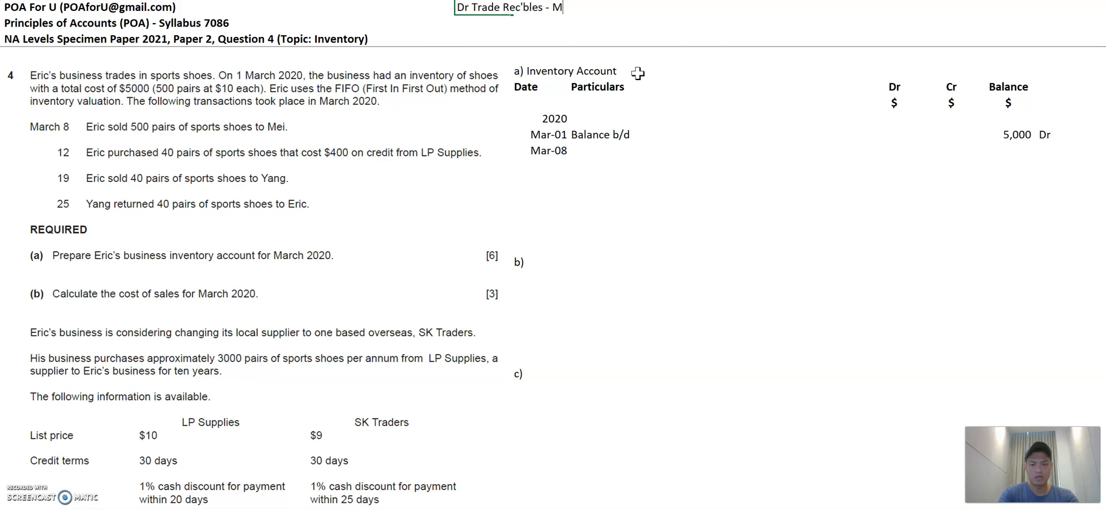
{"action": "key", "text": "Return"}
{"action": "type", "text": "Cr Sales"}
{"action": "key", "text": "Right"}
{"action": "key", "text": "Right"}
{"action": "key", "text": "Up"}
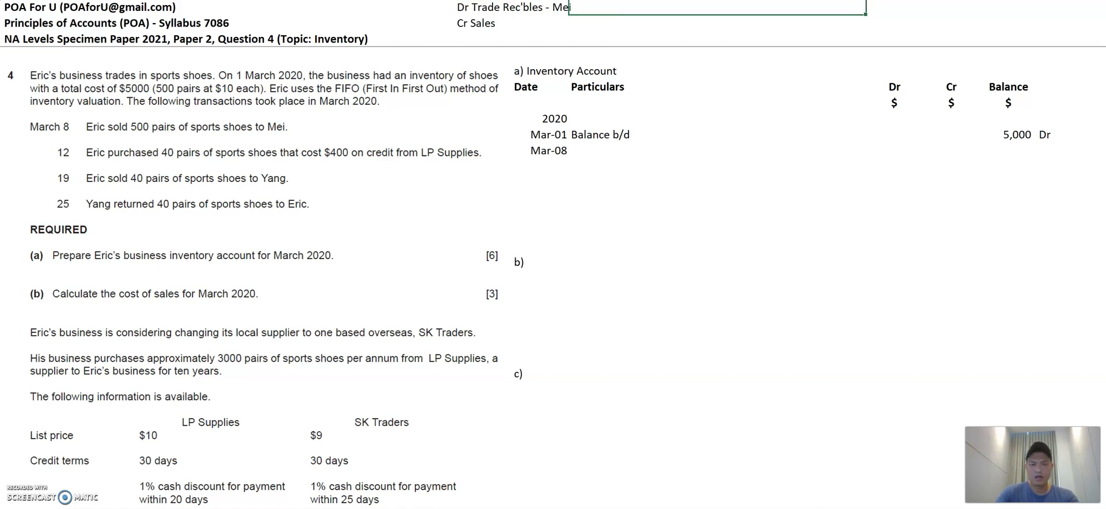
- Widen the column so the receivables note fits, and note Dr Cost of sales and Cr Inventory beside it, each with 5,000
{"action": "left_click_drag", "start_coordinate": [512, 1], "coordinate": [526, 1]}
{"action": "type", "text": "Dr Cost of sales"}
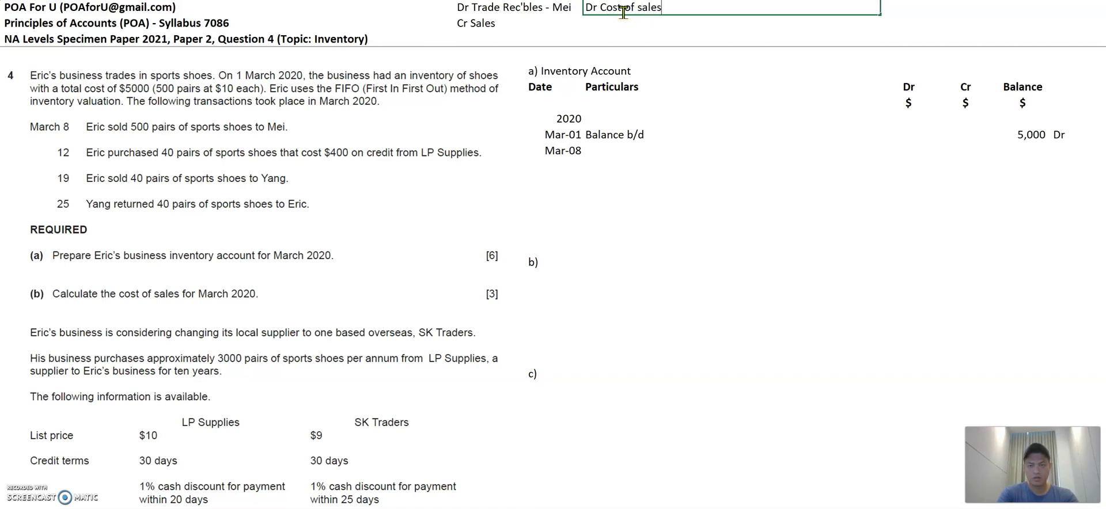
{"action": "key", "text": "Return"}
{"action": "type", "text": "Cr Inventory"}
{"action": "key", "text": "Tab"}
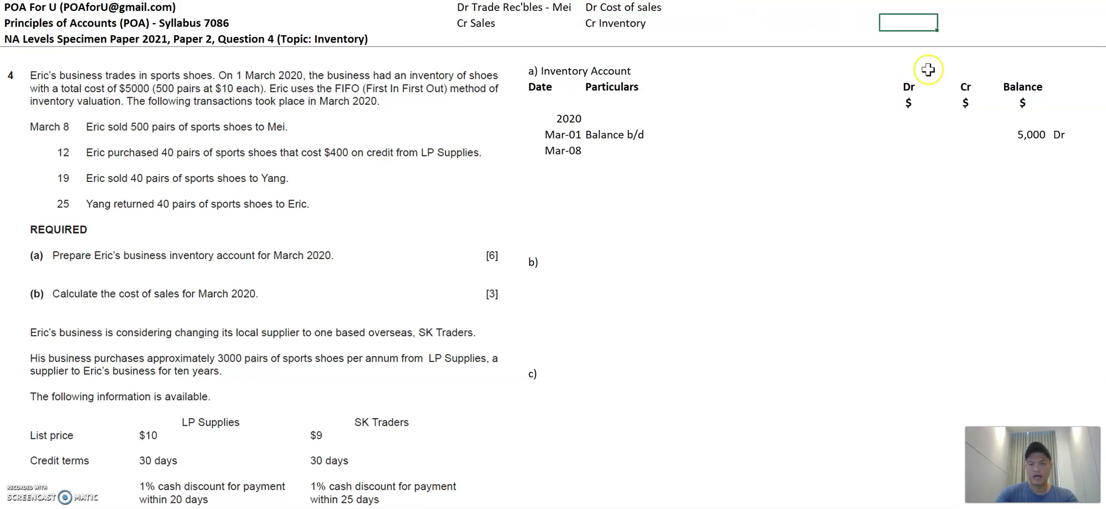
{"action": "left_click", "coordinate": [925, 7]}
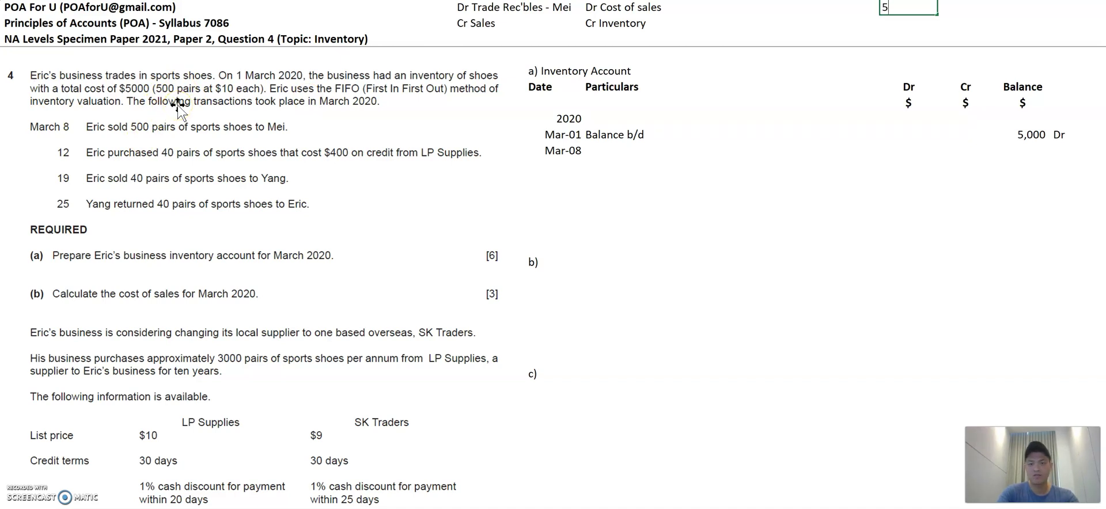
{"action": "key", "text": "Return"}
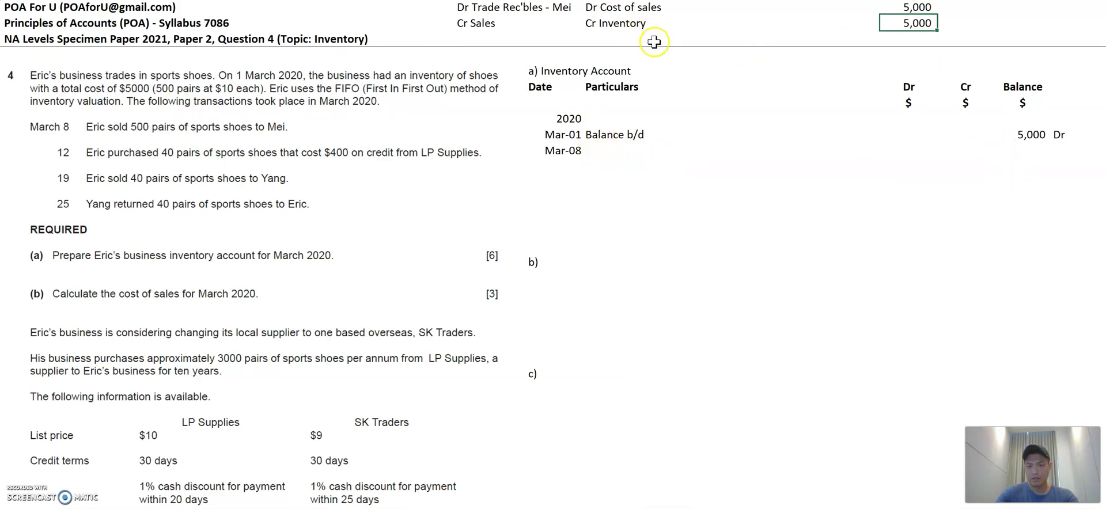
- Record the Mar-08 entry in the inventory account with particulars Cost of Sales and a credit of 5,000
{"action": "left_click", "coordinate": [963, 147]}
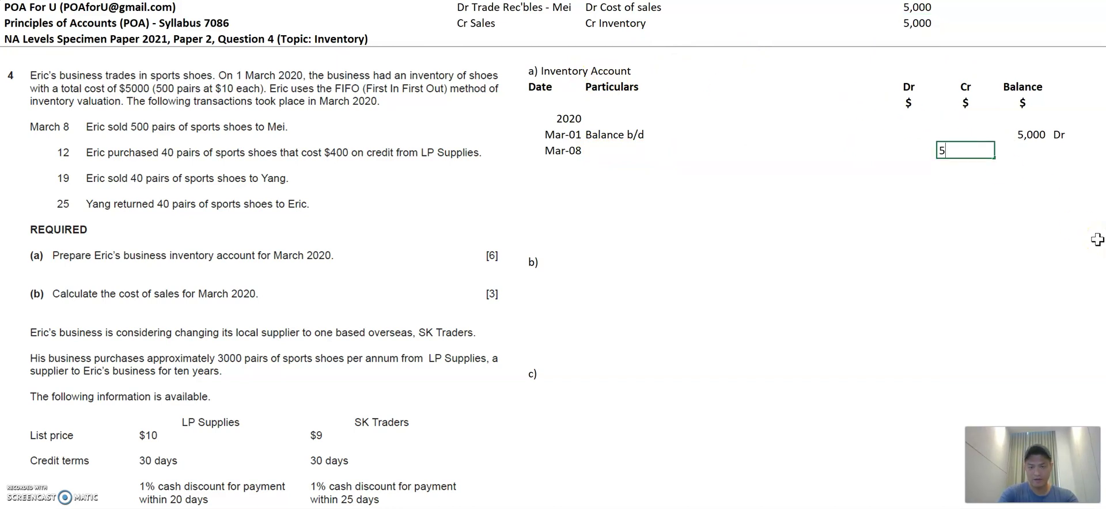
{"action": "key", "text": "Left"}
{"action": "key", "text": "Left"}
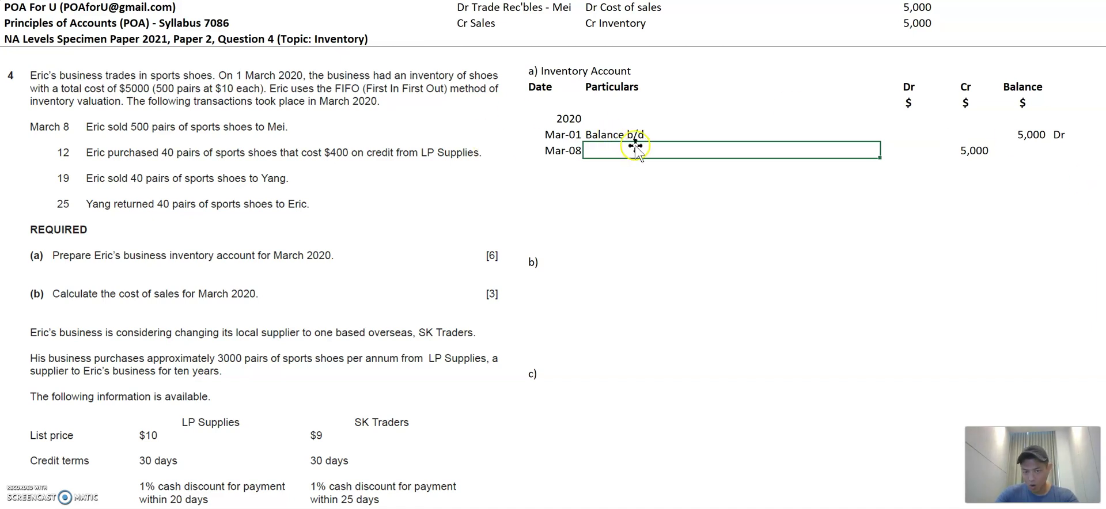
{"action": "left_click", "coordinate": [618, 7]}
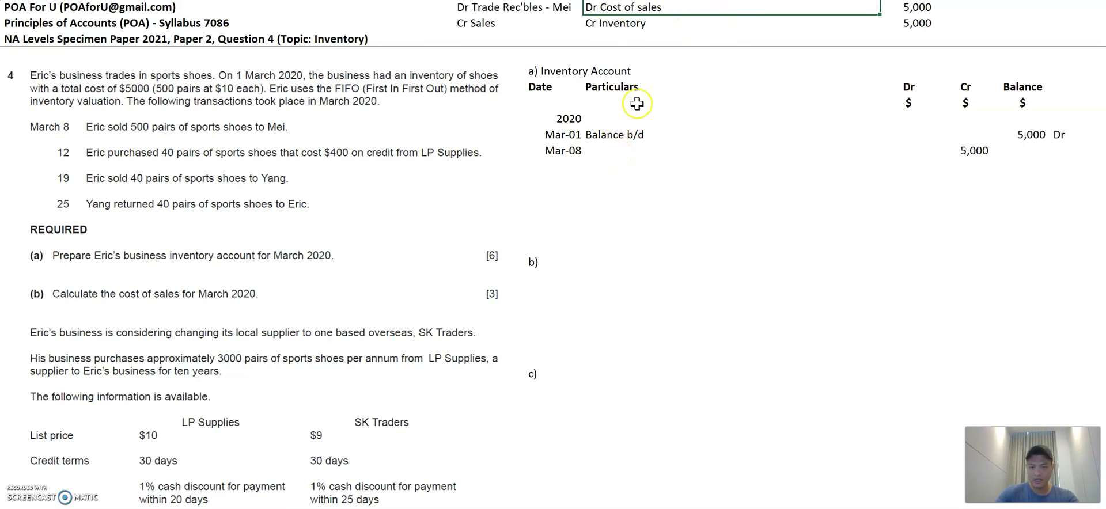
{"action": "left_click_drag", "start_coordinate": [631, 7], "coordinate": [634, 23]}
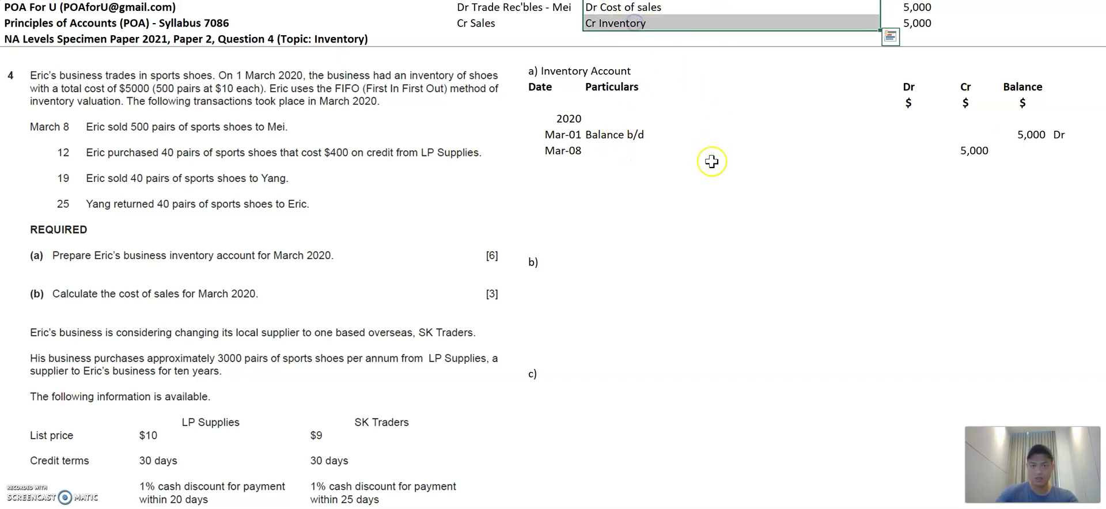
{"action": "left_click", "coordinate": [624, 153]}
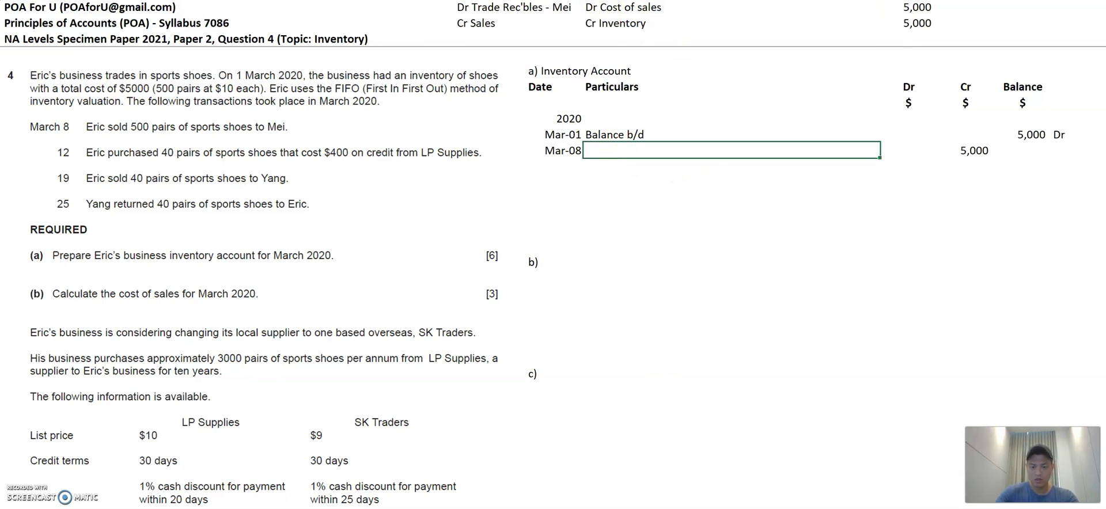
{"action": "type", "text": "Cost of Sales"}
- Calculate the Mar-08 balance with a formula that subtracts the row's credit amount from the previous balance
{"action": "key", "text": "Tab"}
{"action": "key", "text": "Tab"}
{"action": "key", "text": "Tab"}
{"action": "type", "text": "="}
{"action": "key", "text": "Up"}
{"action": "type", "text": "+"}
{"action": "key", "text": "Left"}
{"action": "key", "text": "Left"}
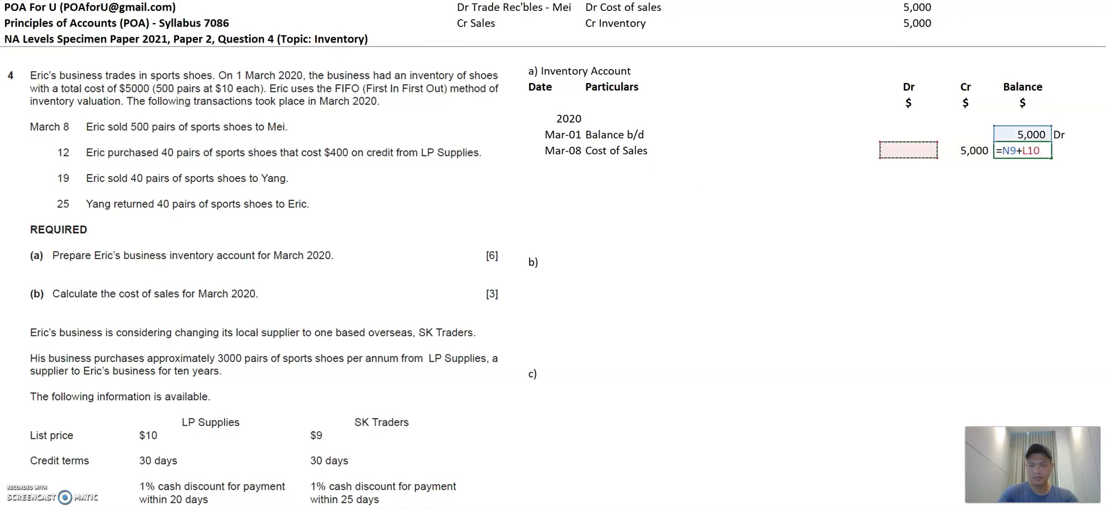
{"action": "key", "text": "BackSpace"}
{"action": "key", "text": "BackSpace"}
{"action": "key", "text": "BackSpace"}
{"action": "key", "text": "BackSpace"}
{"action": "type", "text": "-"}
{"action": "key", "text": "Left"}
{"action": "key", "text": "Return"}
{"action": "key", "text": "Tab"}
{"action": "key", "text": "Tab"}
{"action": "key", "text": "Right"}
{"action": "key", "text": "Up"}
{"action": "key", "text": "Right"}
{"action": "key", "text": "Left"}
{"action": "key", "text": "Left"}
{"action": "key", "text": "Left"}
{"action": "key", "text": "Left"}
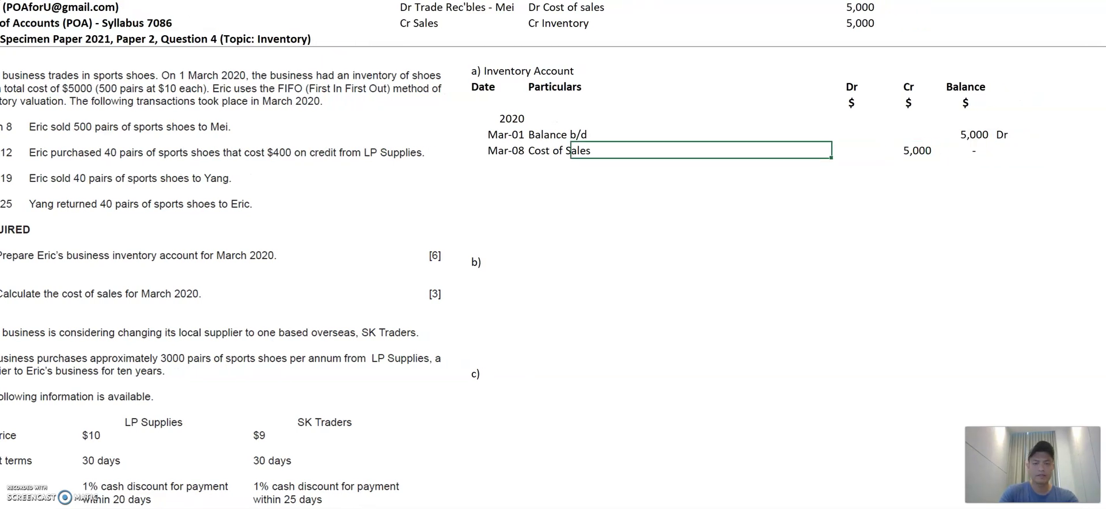
{"action": "key", "text": "Left"}
{"action": "key", "text": "Left"}
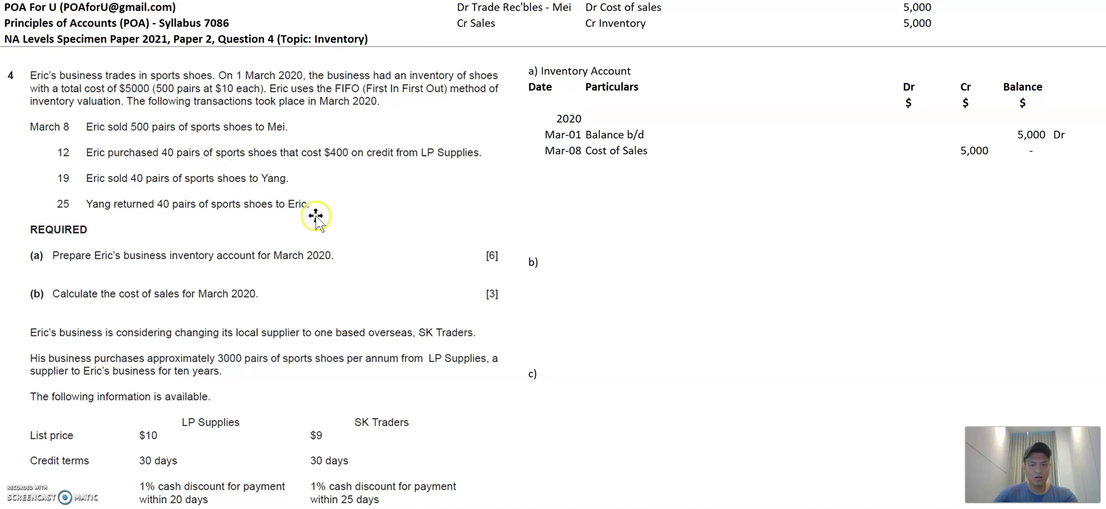
- Date the next account row Mar-12 and clear the sale's journal notes and amounts above the account
{"action": "left_click", "coordinate": [560, 163]}
{"action": "type", "text": "Mar-12"}
{"action": "key", "text": "Tab"}
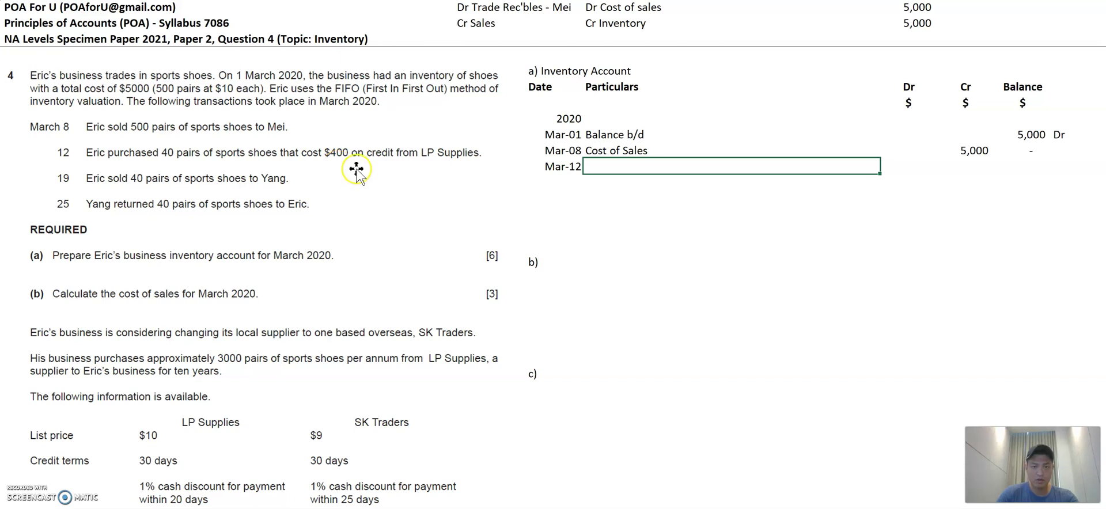
{"action": "left_click_drag", "start_coordinate": [464, 8], "coordinate": [919, 27]}
{"action": "key", "text": "Delete"}
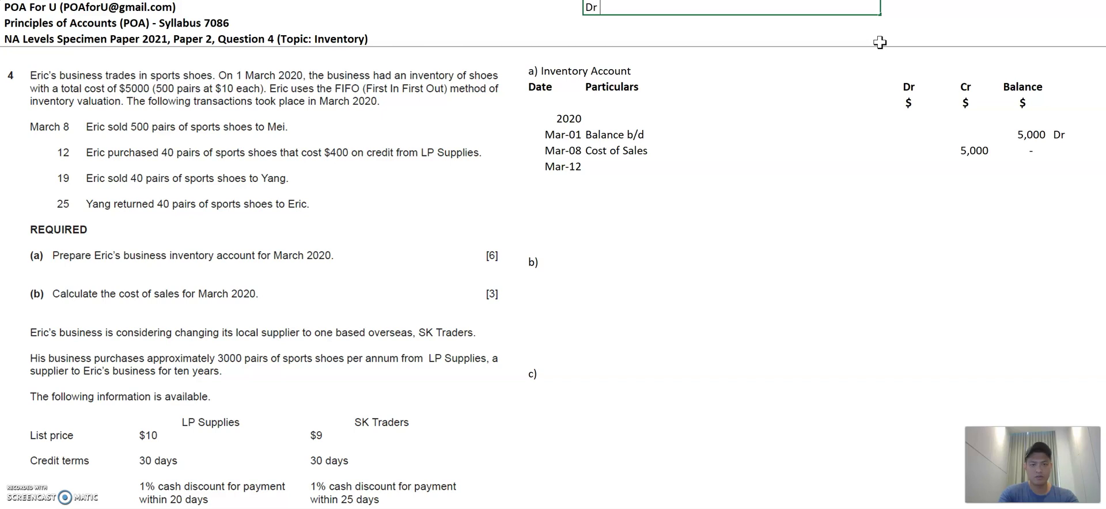
- Above the account, note Dr Inventory and Cr Trade Payables - LP supplies, each with an amount of 400
{"action": "type", "text": "Dr Inventory"}
{"action": "key", "text": "Return"}
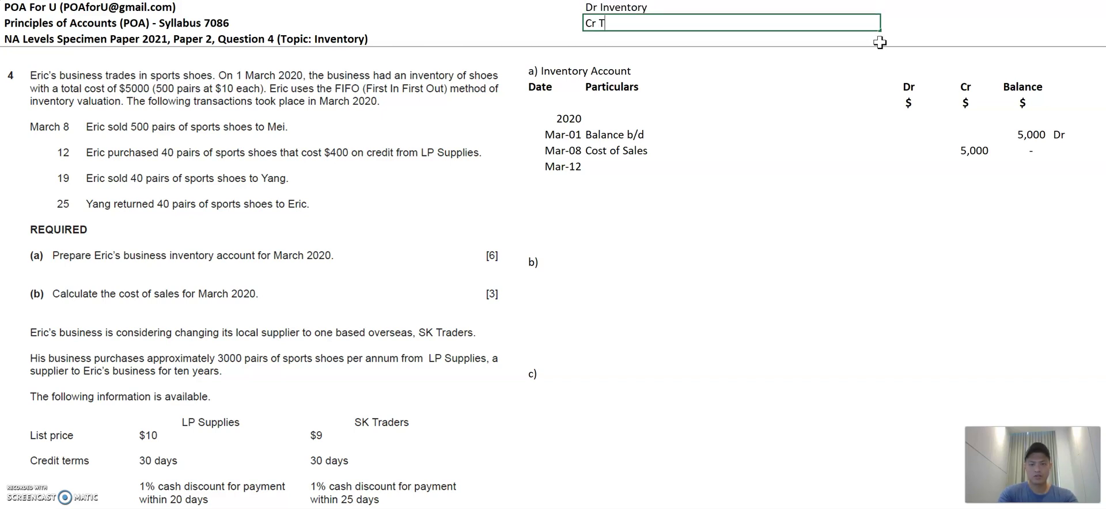
{"action": "type", "text": "Cr Trade Payables - LP supplies"}
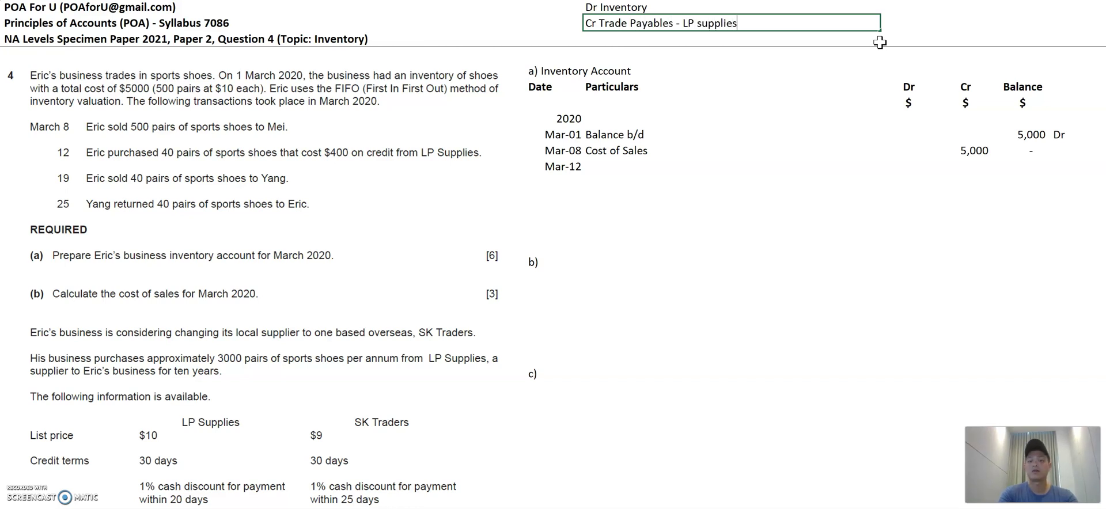
{"action": "key", "text": "Tab"}
{"action": "key", "text": "Up"}
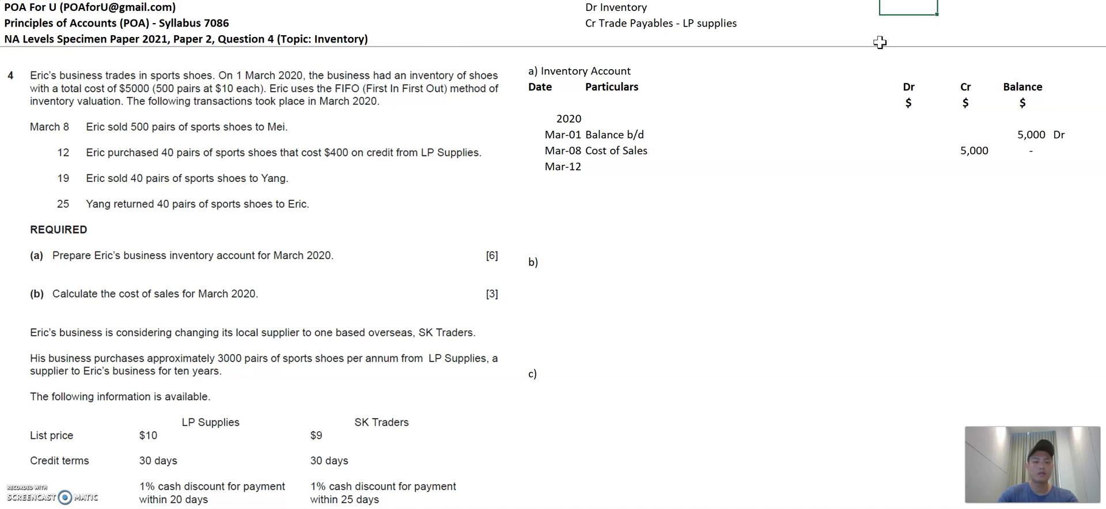
{"action": "type", "text": "400"}
{"action": "key", "text": "Return"}
{"action": "type", "text": "400"}
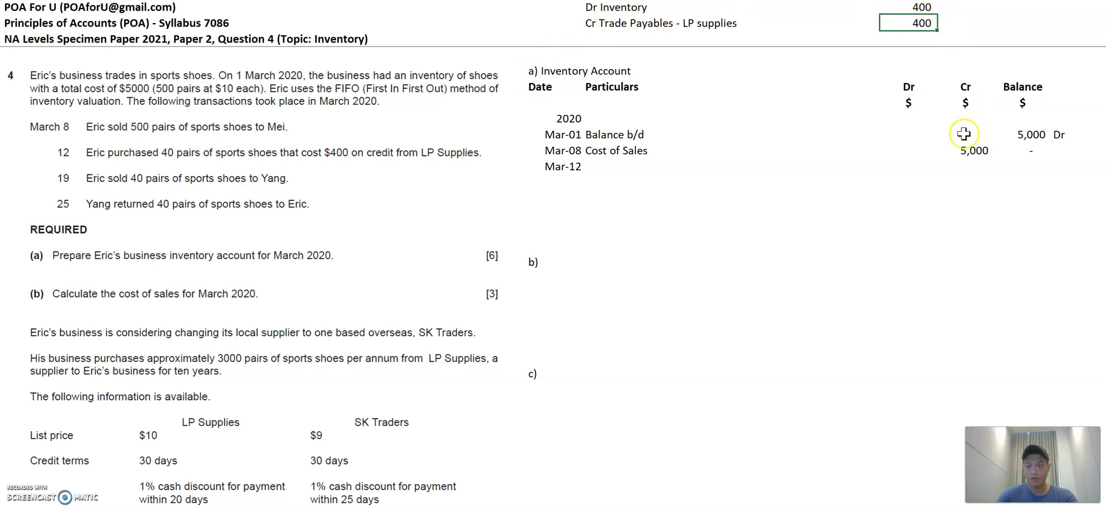
- Enter a debit of 400 in the Mar-12 row of the inventory account
{"action": "left_click", "coordinate": [921, 167]}
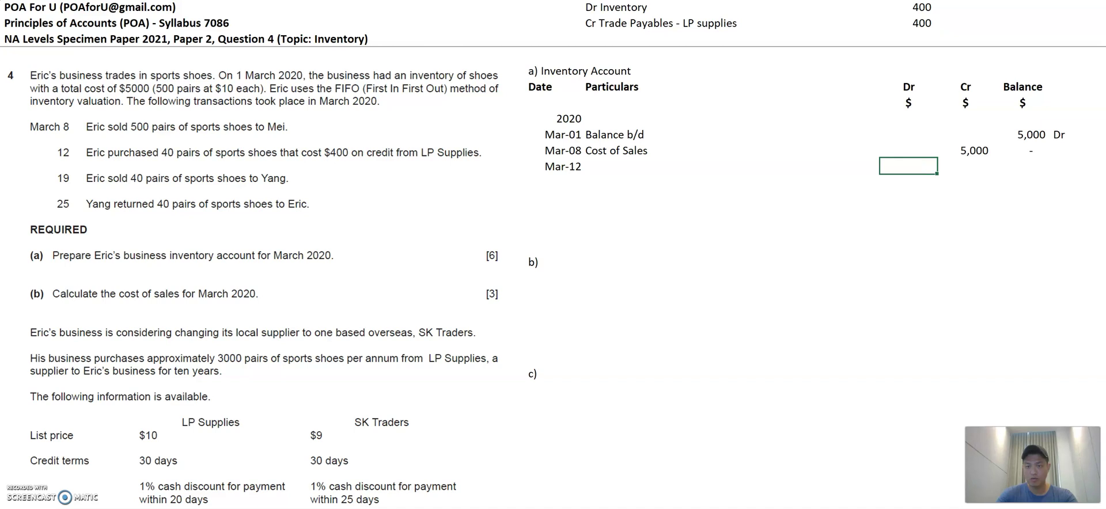
{"action": "type", "text": "400"}
{"action": "key", "text": "Left"}
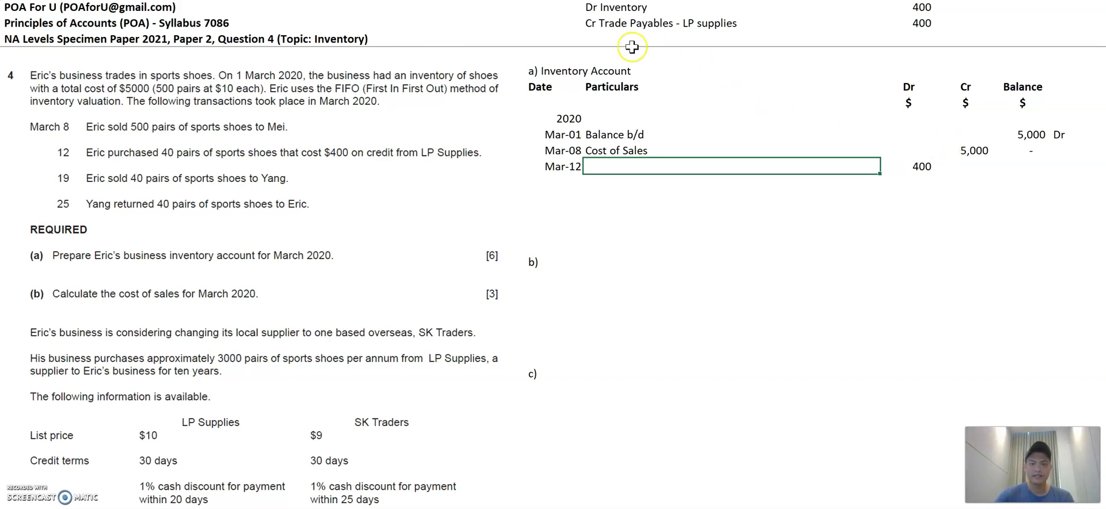
- Copy the trade payables note into the Mar-12 particulars and remove its Cr prefix, leaving Trade Payables - LP supplies
{"action": "left_click", "coordinate": [620, 23]}
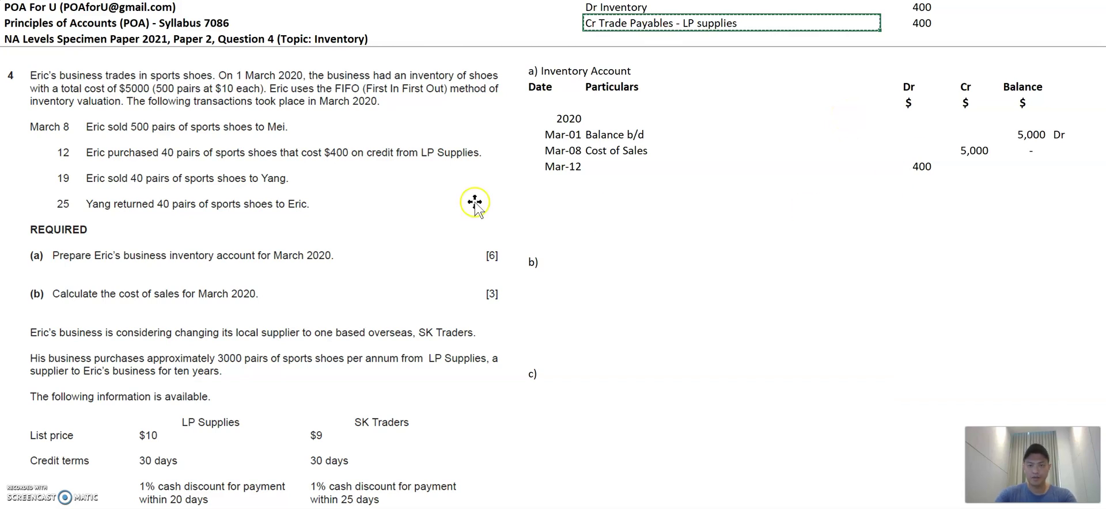
{"action": "key", "text": "ctrl+c"}
{"action": "left_click", "coordinate": [612, 169]}
{"action": "key", "text": "ctrl+v"}
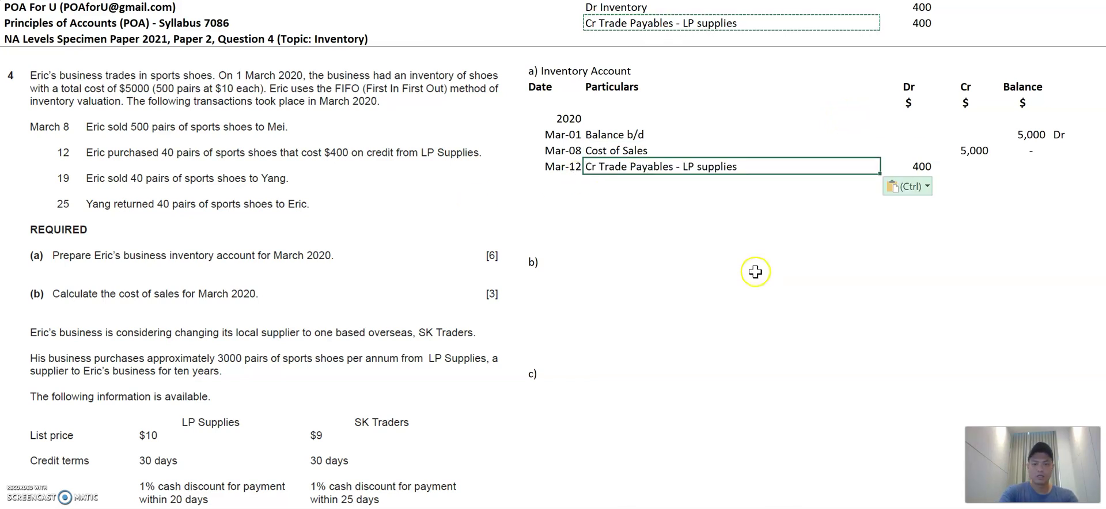
{"action": "key", "text": "ctrl"}
{"action": "key", "text": "F2"}
{"action": "key", "text": "Home"}
{"action": "key", "text": "Delete"}
{"action": "key", "text": "Delete"}
{"action": "key", "text": "Delete"}
{"action": "key", "text": "Return"}
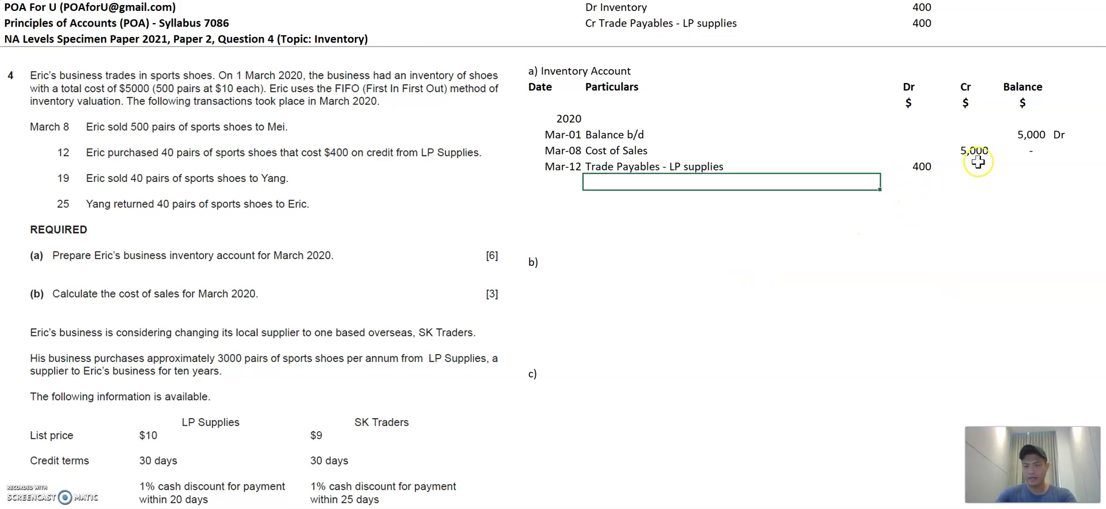
- Complete the Mar-12 row of the inventory account with a balance of 400 Dr
{"action": "left_click", "coordinate": [1021, 167]}
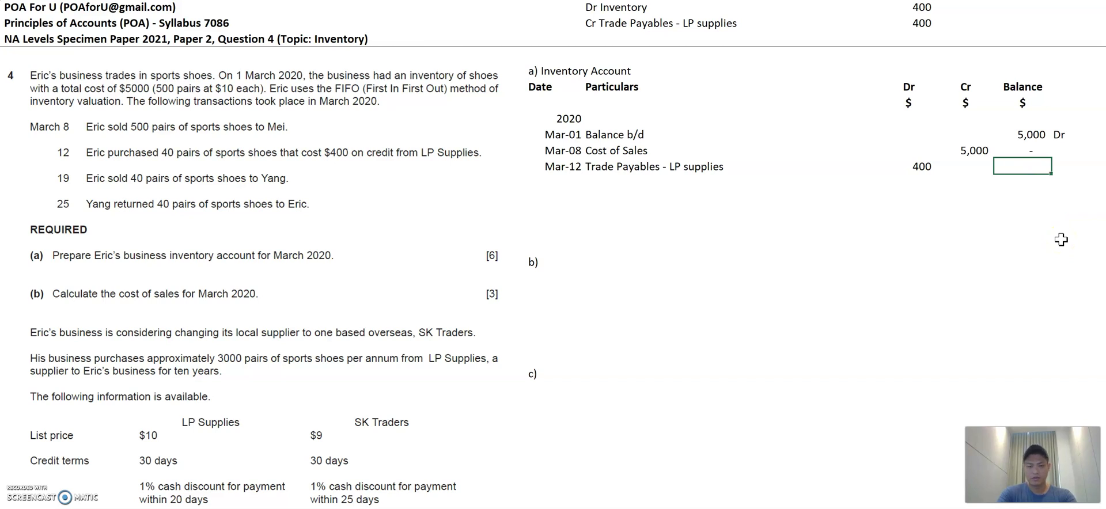
{"action": "key", "text": "Right"}
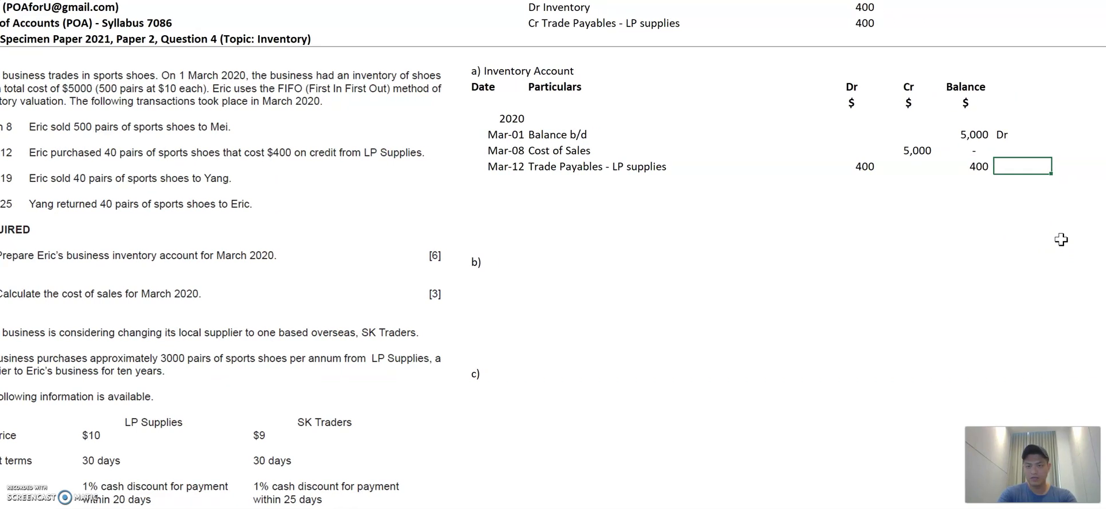
{"action": "key", "text": "Return"}
{"action": "key", "text": "Left"}
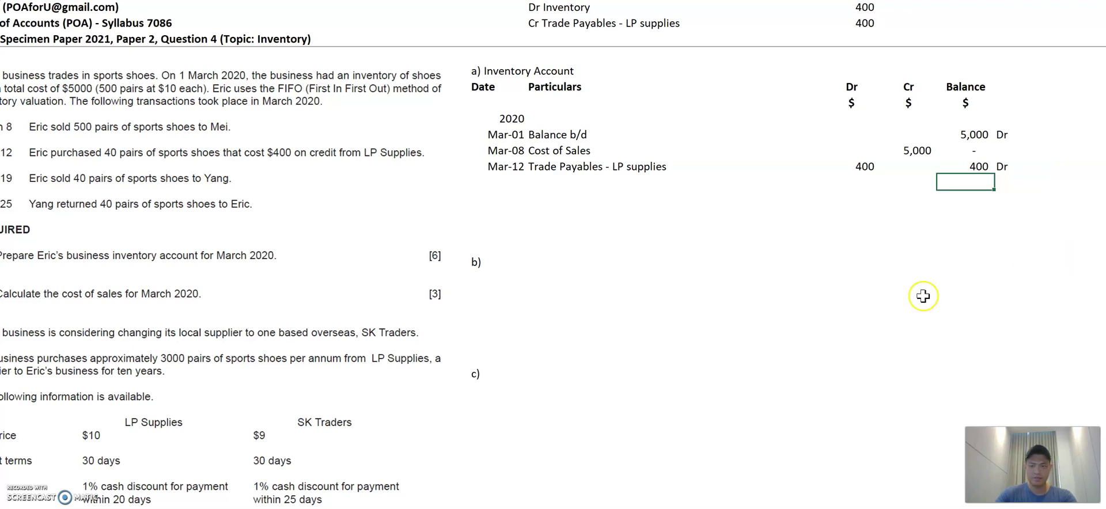
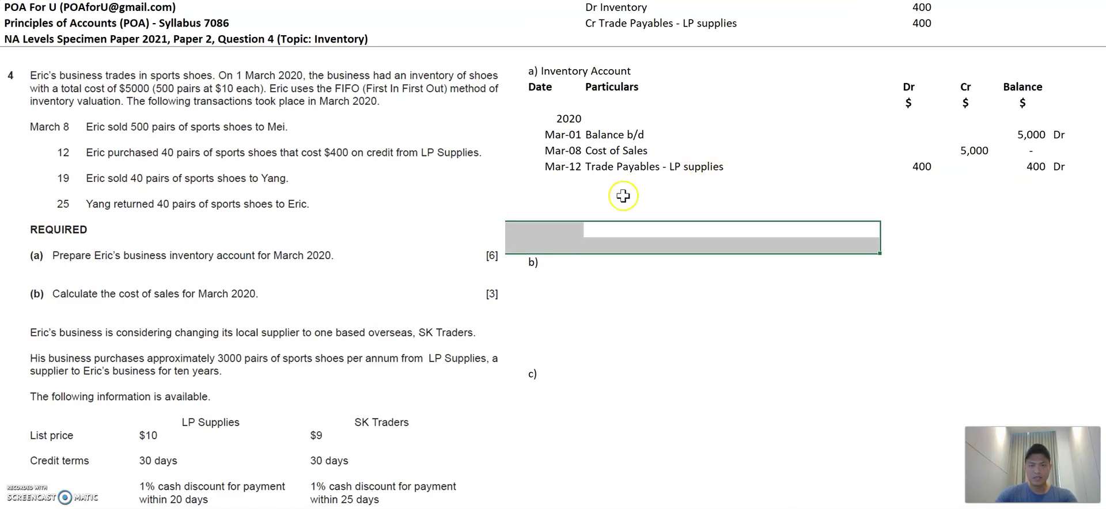
- Date the next row of the inventory account Mar-19
{"action": "left_click", "coordinate": [575, 182]}
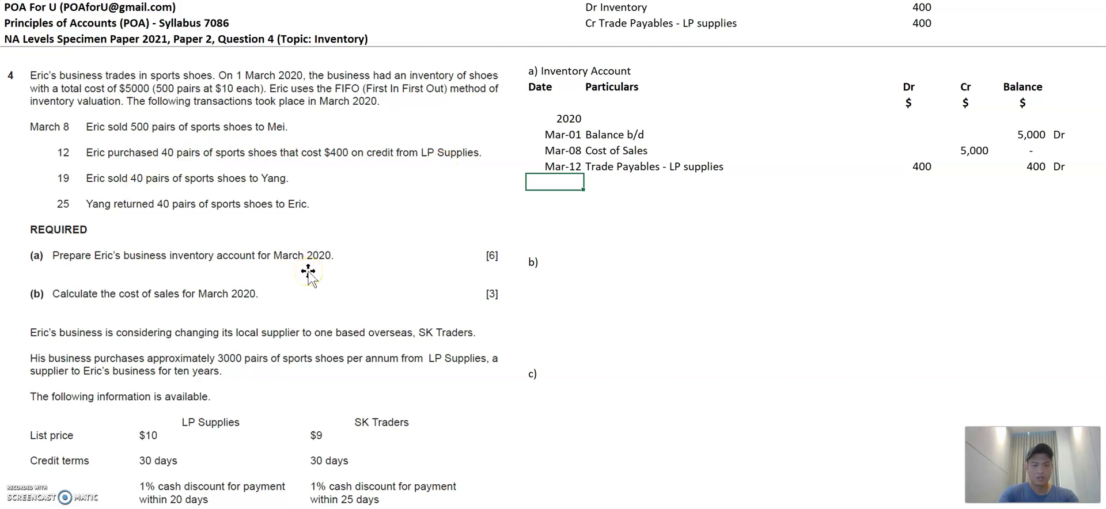
{"action": "type", "text": "I"}
{"action": "key", "text": "BackSpace"}
{"action": "key", "text": "BackSpace"}
{"action": "type", "text": "Mar 1"}
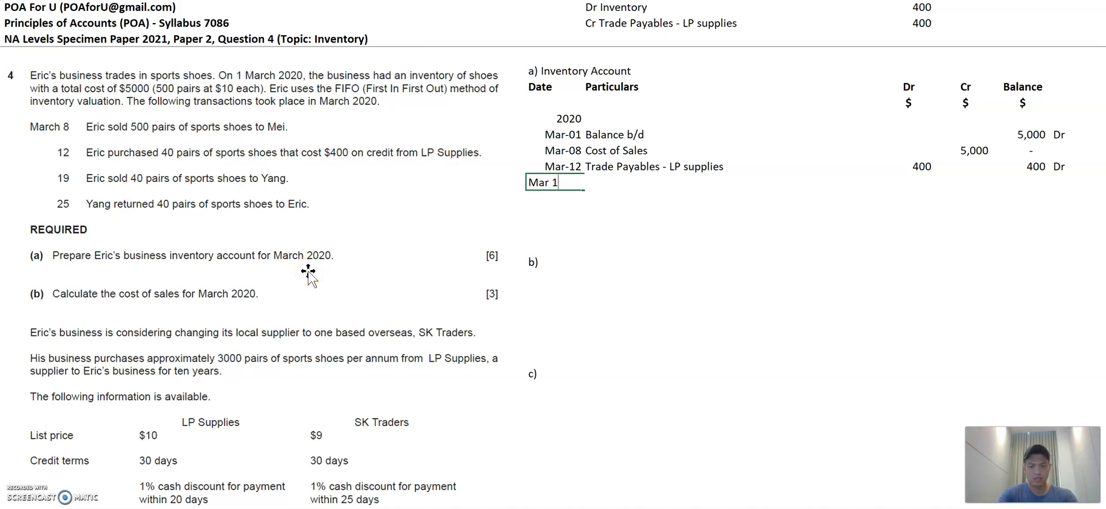
{"action": "key", "text": "BackSpace"}
{"action": "key", "text": "BackSpace"}
{"action": "type", "text": "-19"}
{"action": "key", "text": "Tab"}
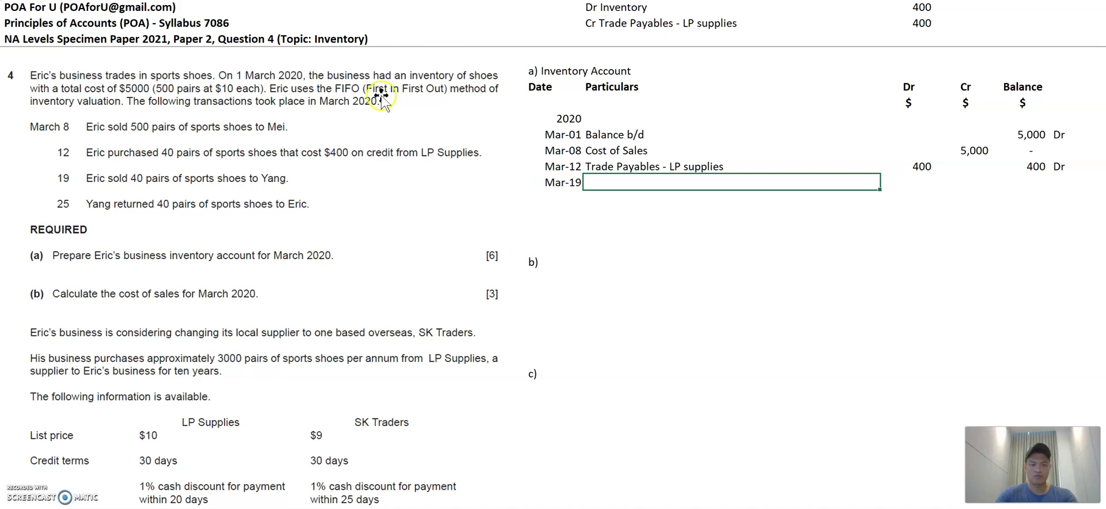
- Replace the purchase's journal notes above the account with Dr TR followed by the customer's name, and Cr Sales
{"action": "left_click", "coordinate": [612, 7]}
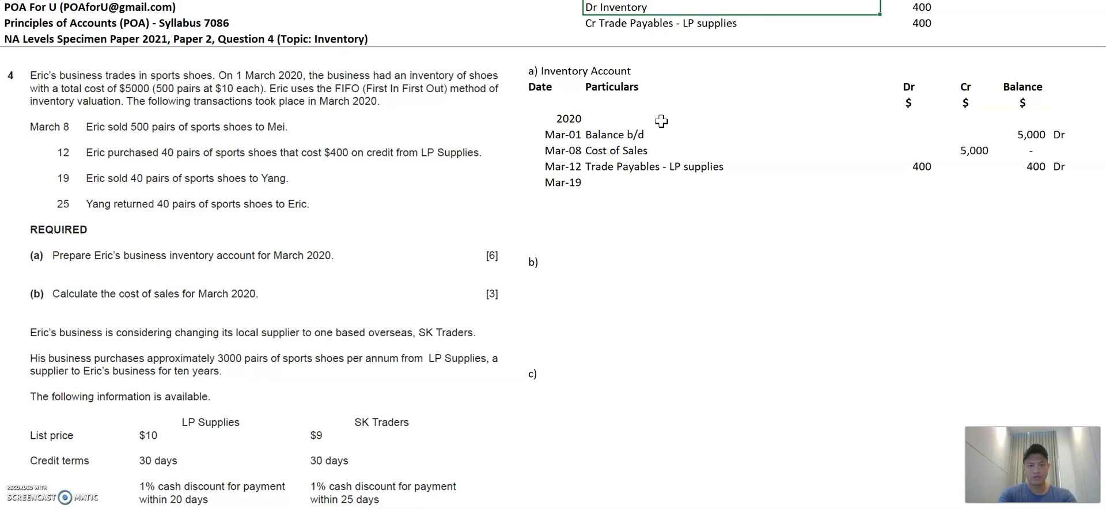
{"action": "key", "text": "BackSpace"}
{"action": "key", "text": "BackSpace"}
{"action": "key", "text": "BackSpace"}
{"action": "key", "text": "BackSpace"}
{"action": "key", "text": "BackSpace"}
{"action": "key", "text": "BackSpace"}
{"action": "key", "text": "BackSpace"}
{"action": "key", "text": "BackSpace"}
{"action": "key", "text": "BackSpace"}
{"action": "type", "text": "TR - Yang"}
{"action": "key", "text": "Return"}
{"action": "type", "text": "Cr "}
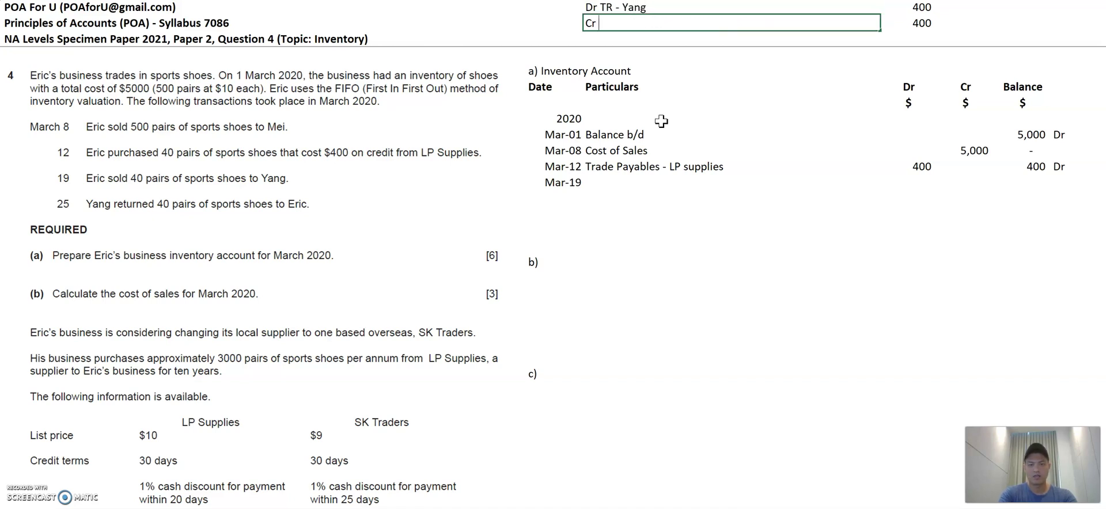
{"action": "type", "text": "Sales"}
{"action": "key", "text": "Tab"}
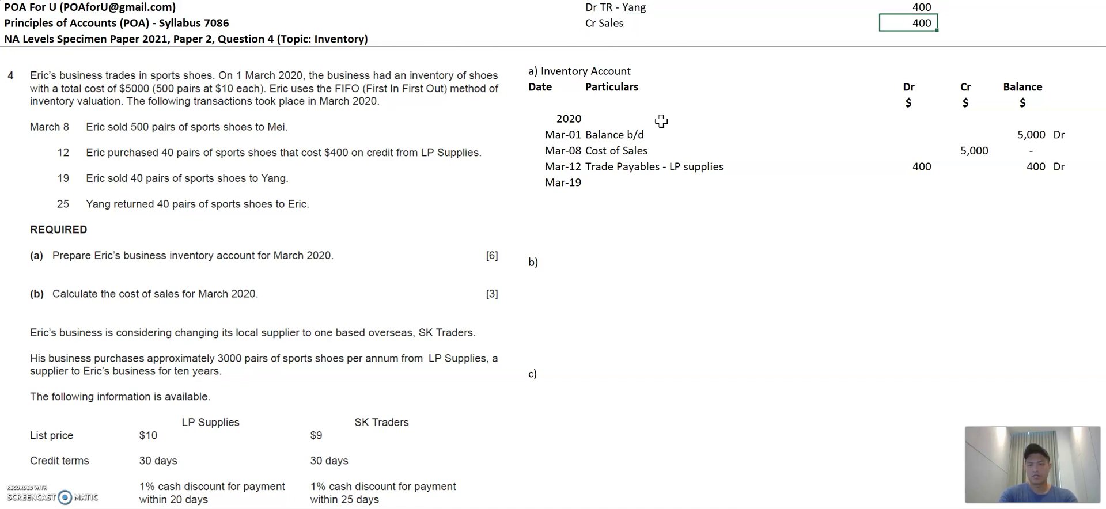
- Clear the two amounts beside the journal notes and write Dr Cost of sales and Cr Inventory in their place
{"action": "key", "text": "shift+Up"}
{"action": "key", "text": "Delete"}
{"action": "key", "text": "ctrl+shift+Left"}
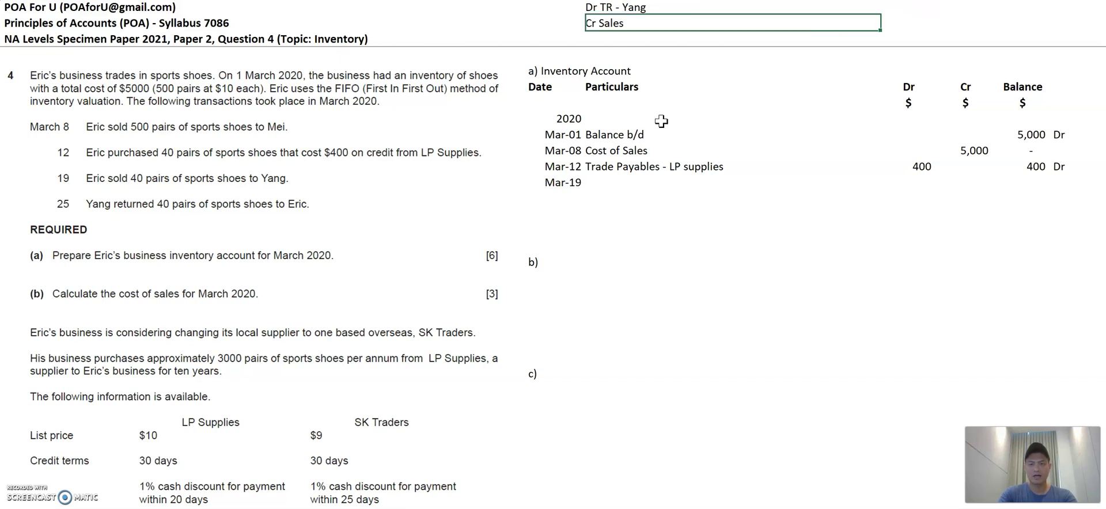
{"action": "key", "text": "ctrl+shift+Right"}
{"action": "key", "text": "Up"}
{"action": "type", "text": "Dr"}
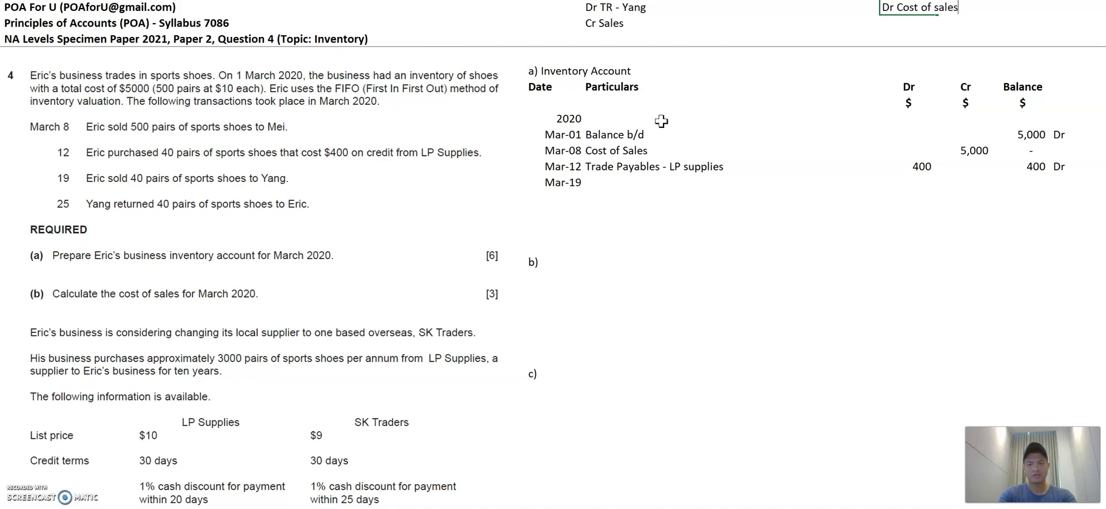
{"action": "key", "text": "Return"}
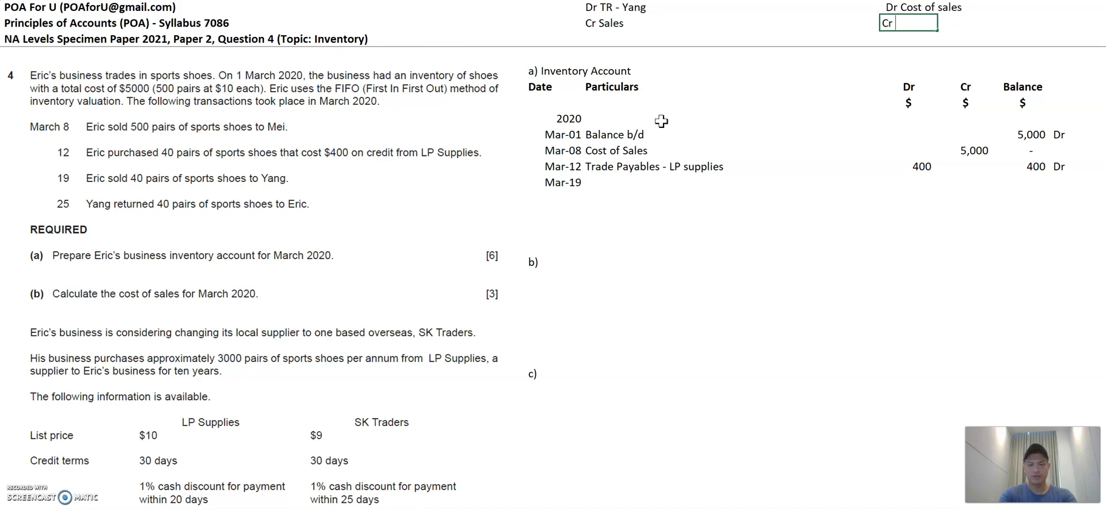
{"action": "type", "text": "Cr Inventory"}
{"action": "key", "text": "Tab"}
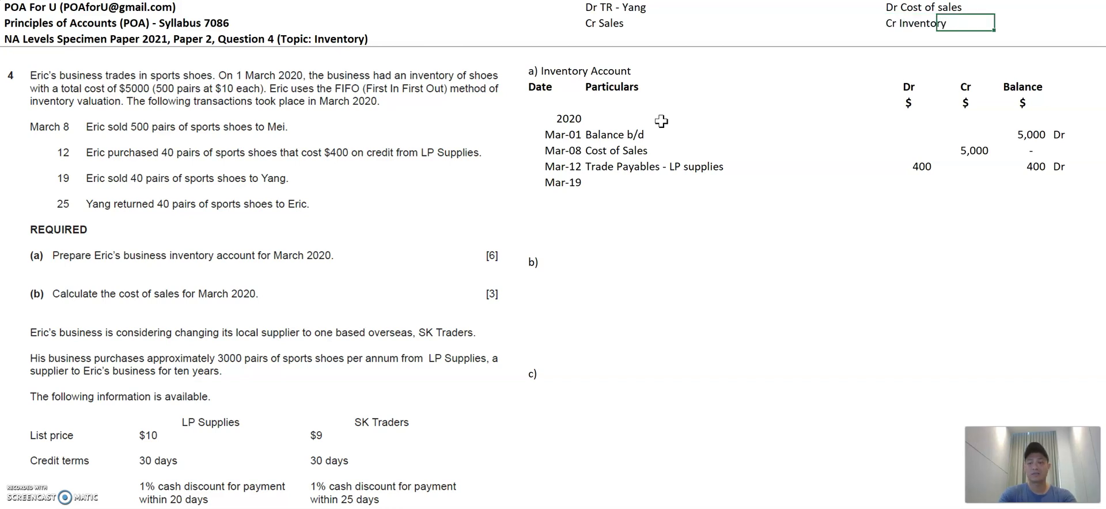
- Enter an amount of 400 beside both the Dr Cost of sales and Cr Inventory notes
{"action": "key", "text": "Up"}
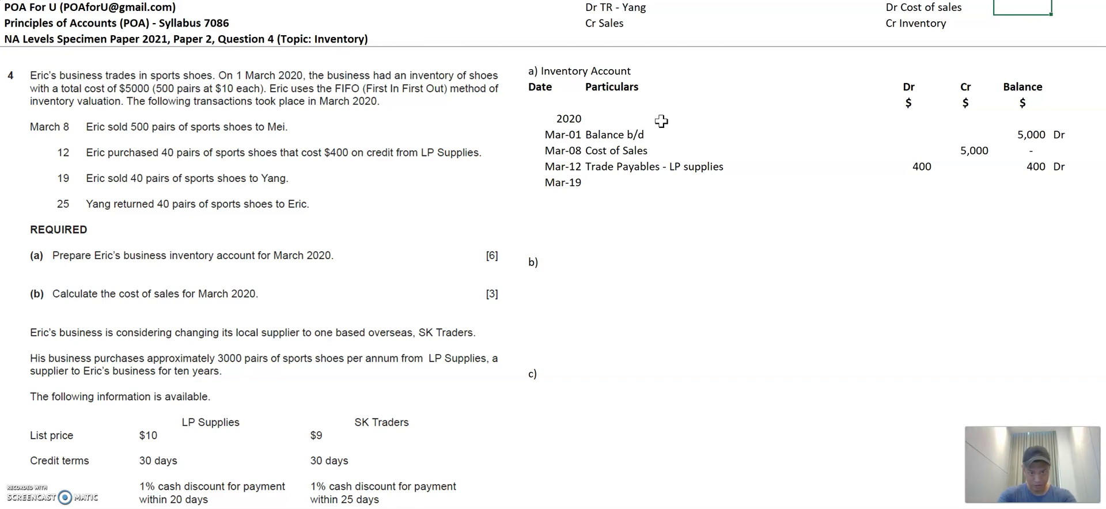
{"action": "type", "text": "400"}
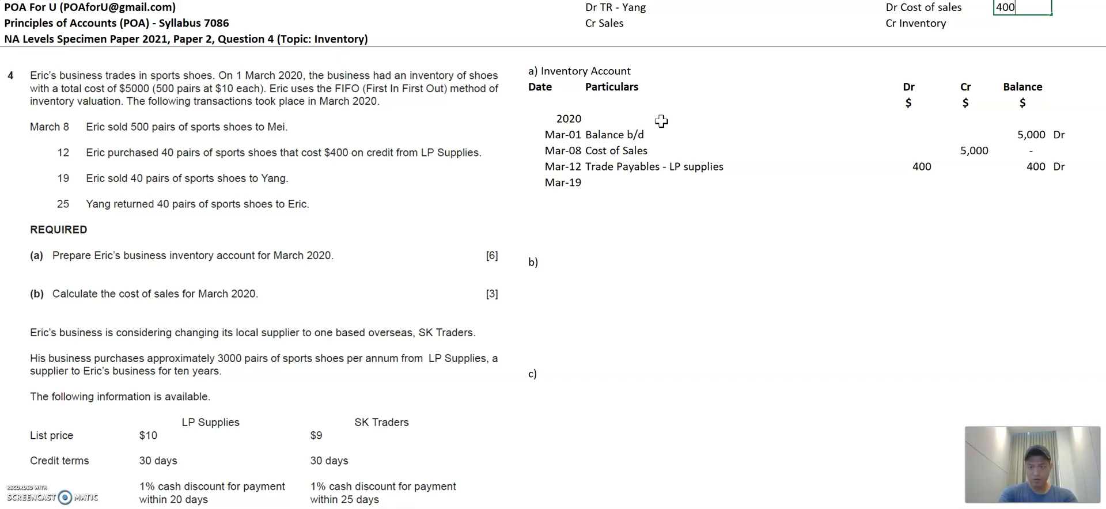
{"action": "key", "text": "Return"}
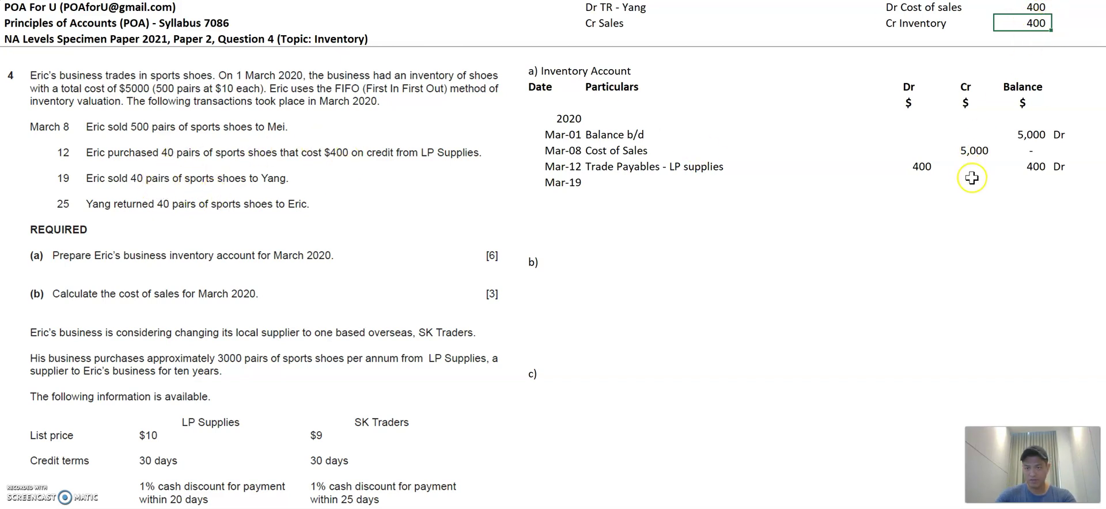
- Enter a credit of 400 in the Mar-19 row of the inventory account
{"action": "left_click", "coordinate": [913, 23]}
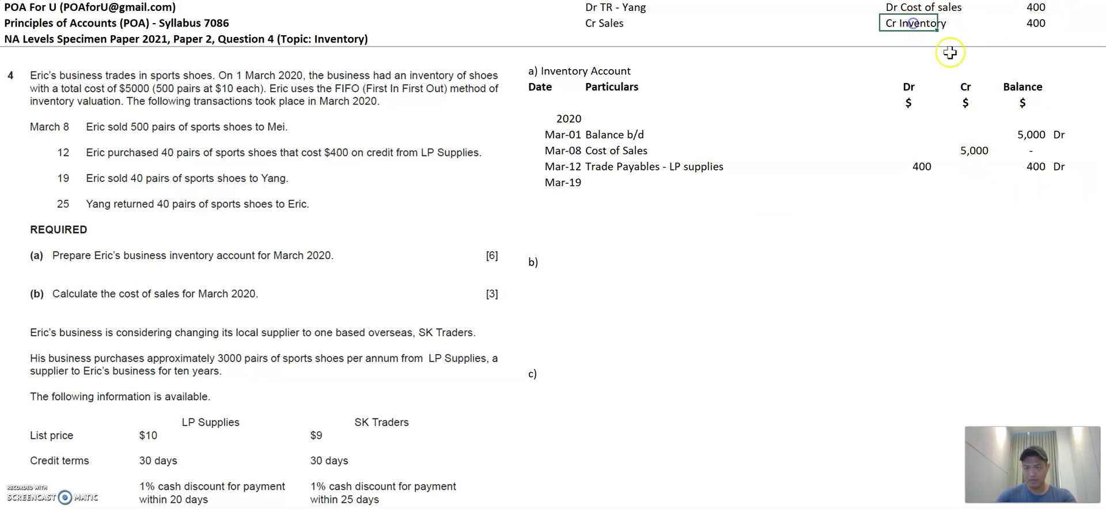
{"action": "left_click", "coordinate": [973, 196]}
{"action": "key", "text": "Up"}
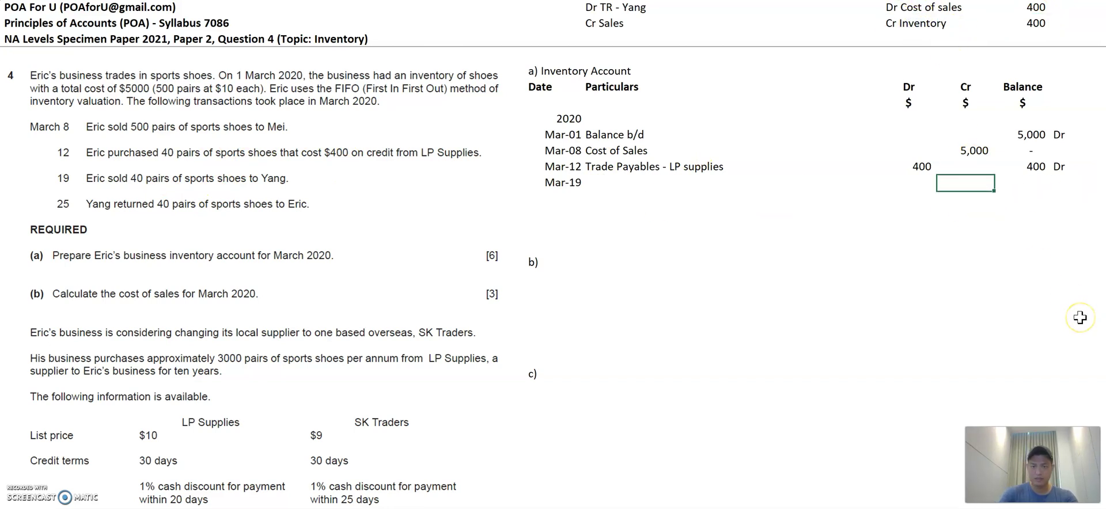
{"action": "type", "text": "400"}
{"action": "key", "text": "Return"}
{"action": "key", "text": "Up"}
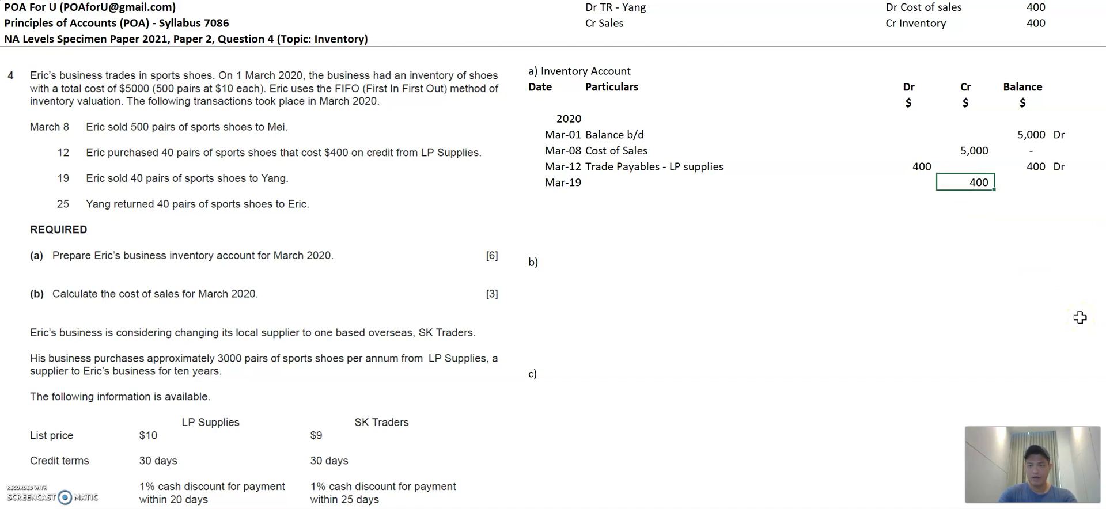
- Copy the cost of sales note into the Mar-19 particulars and remove its Dr prefix, leaving Cost of sales
{"action": "key", "text": "Left"}
{"action": "key", "text": "Left"}
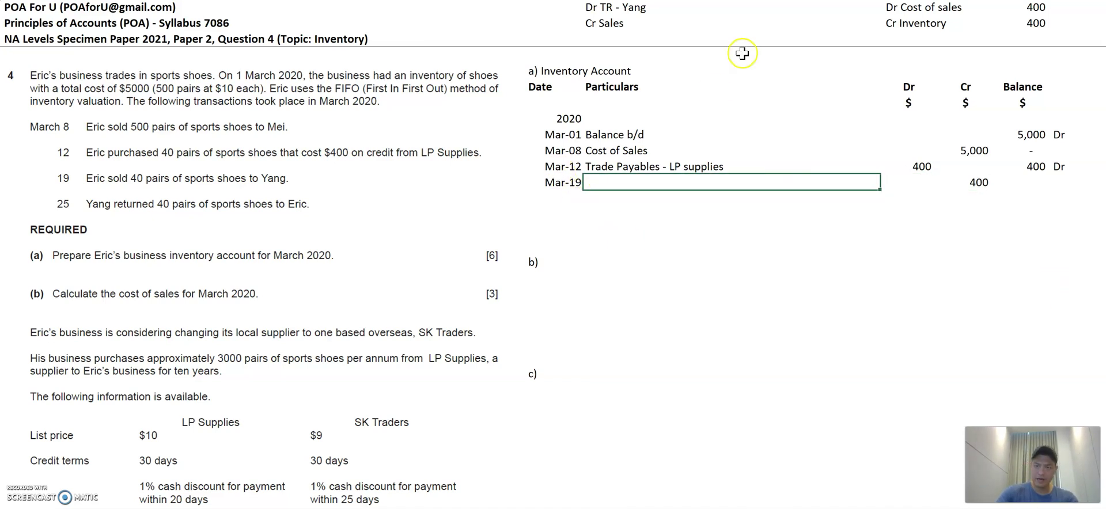
{"action": "left_click", "coordinate": [925, 8]}
{"action": "key", "text": "ctrl+c"}
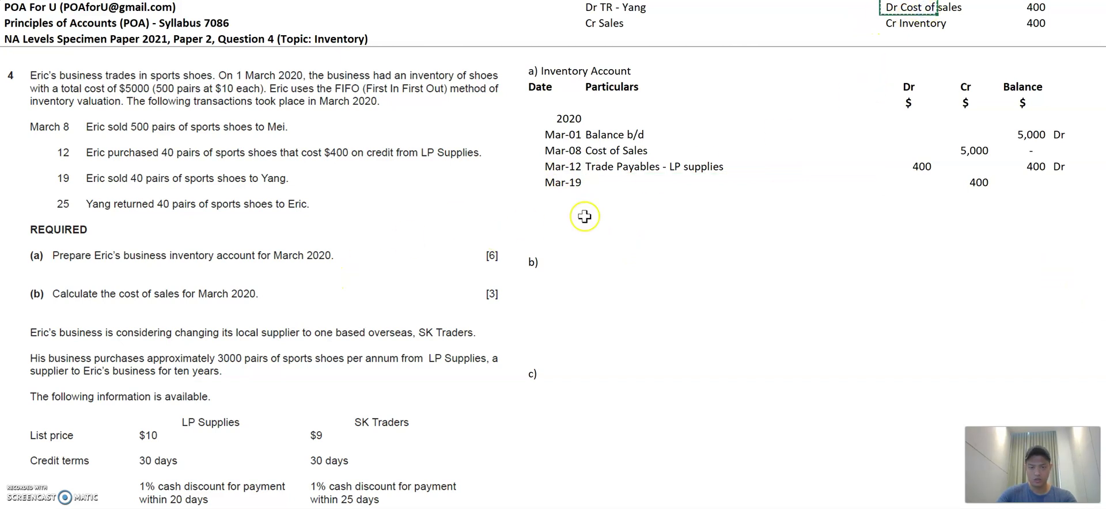
{"action": "left_click", "coordinate": [609, 182]}
{"action": "key", "text": "ctrl+v"}
{"action": "double_click", "coordinate": [612, 184]}
{"action": "key", "text": "BackSpace"}
{"action": "key", "text": "BackSpace"}
{"action": "key", "text": "BackSpace"}
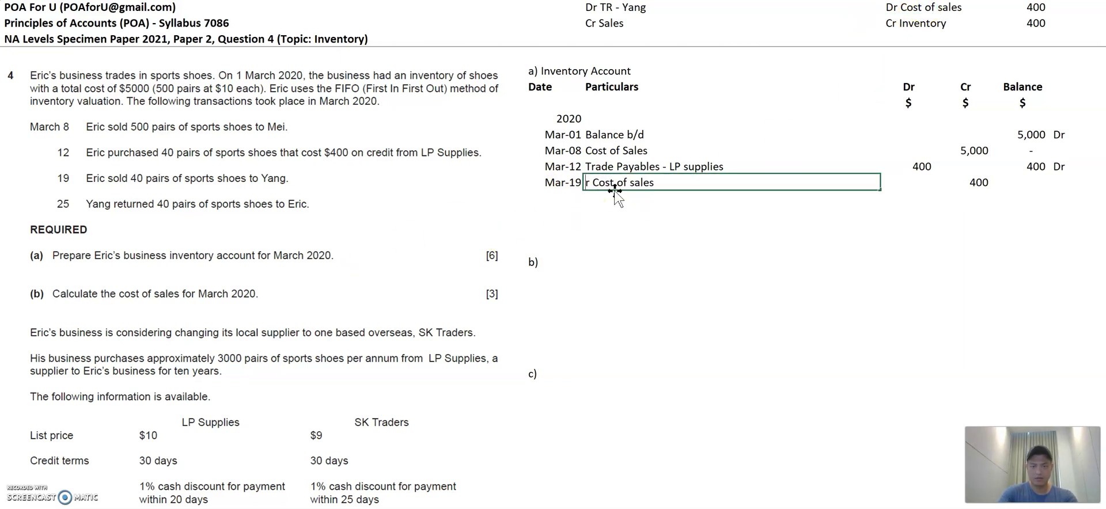
- Fill in a nil balance for the Mar-19 row of the inventory account
{"action": "key", "text": "Tab"}
{"action": "key", "text": "Tab"}
{"action": "key", "text": "Tab"}
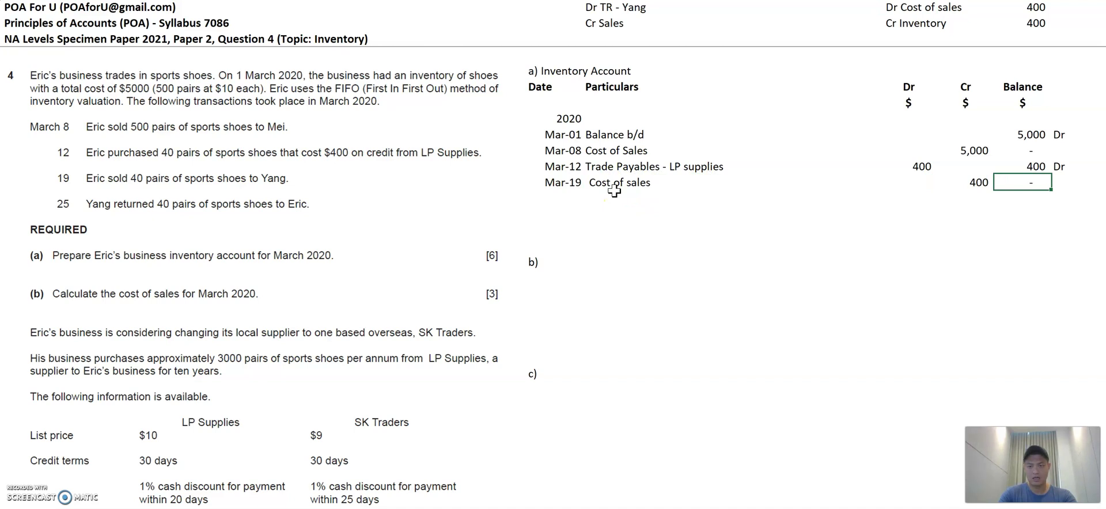
- Date the row below the Mar-19 entry Mar-25
{"action": "key", "text": "Down"}
{"action": "key", "text": "Left"}
{"action": "key", "text": "Left"}
{"action": "key", "text": "Left"}
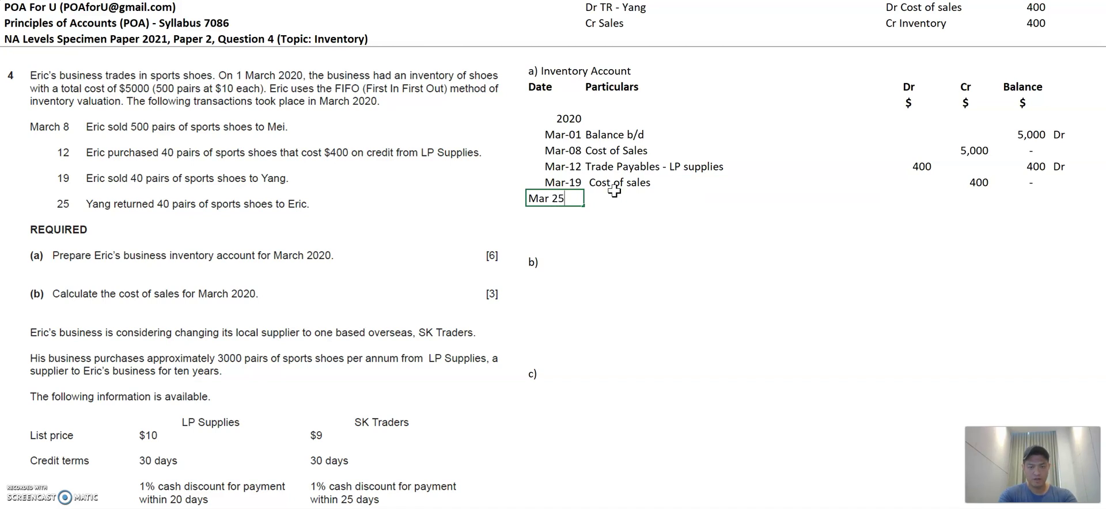
{"action": "type", "text": "Mar 25"}
{"action": "key", "text": "Tab"}
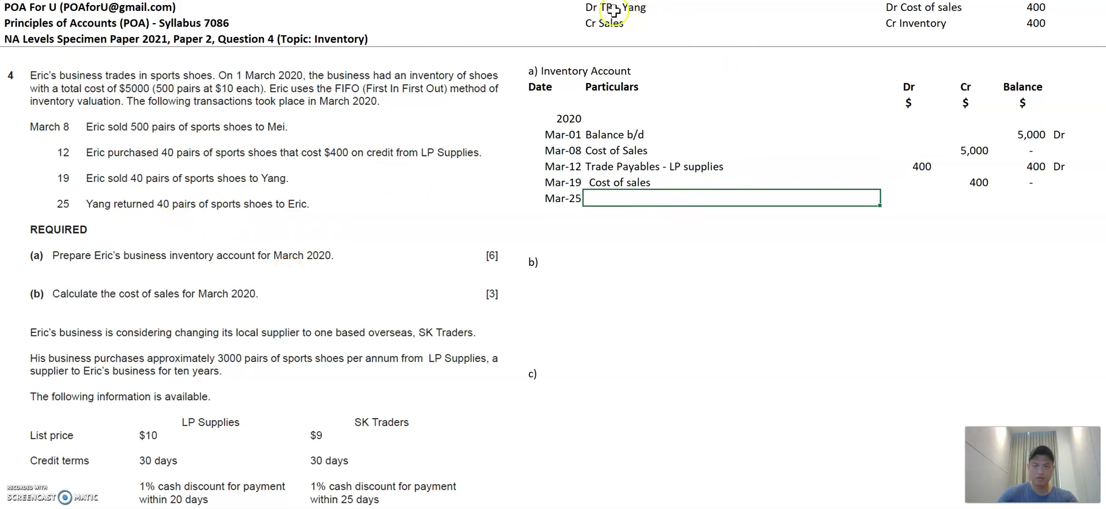
- Reverse the sale's journal notes for the return: change the TR note to Cr and the sales note to Dr Sales Returns
{"action": "left_click", "coordinate": [590, 8]}
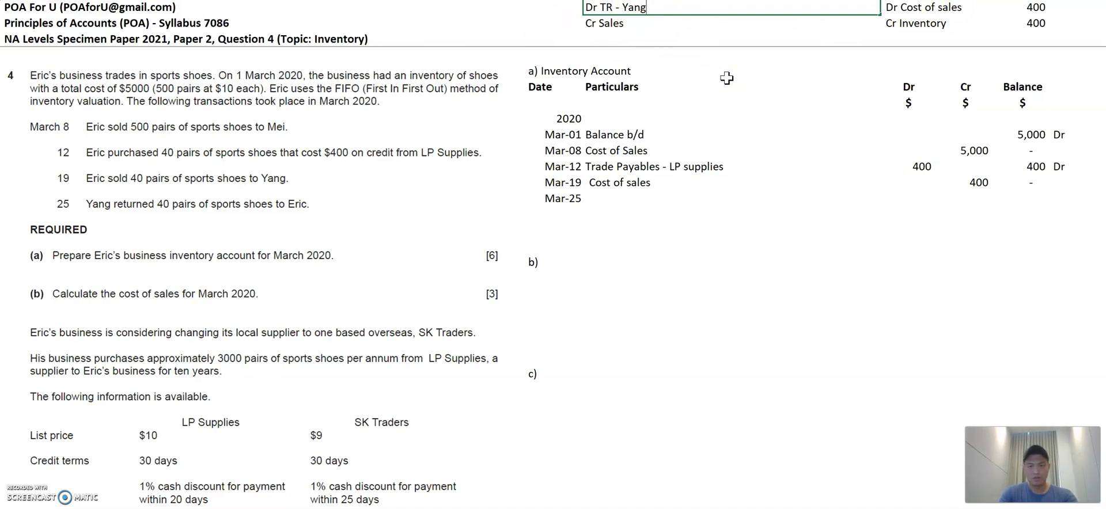
{"action": "type", "text": "Cr TR - Yang"}
{"action": "key", "text": "Return"}
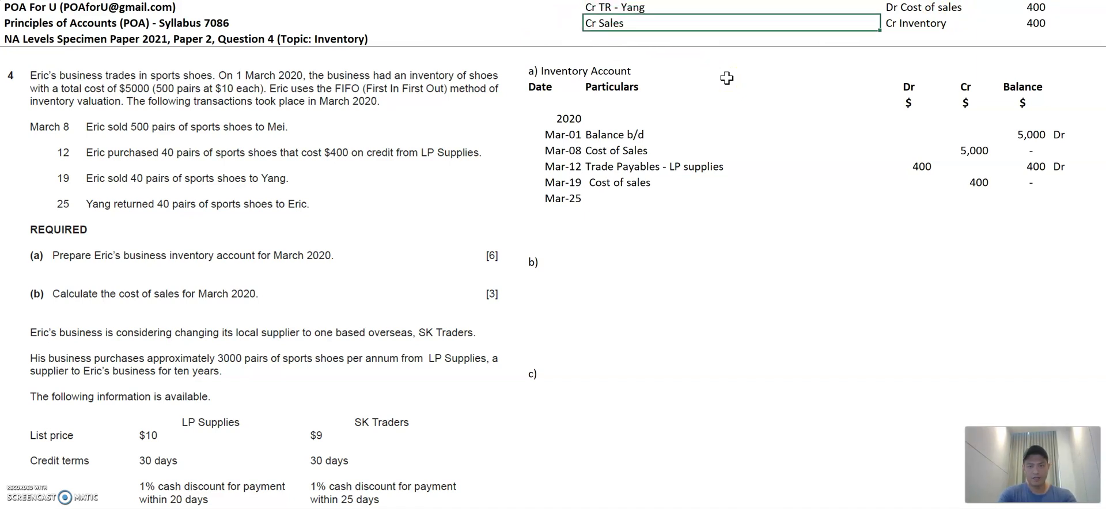
{"action": "key", "text": "F2"}
{"action": "key", "text": "Home"}
{"action": "key", "text": "Delete"}
{"action": "type", "text": "D"}
{"action": "type", "text": "s"}
{"action": "key", "text": "Return"}
{"action": "key", "text": "Up"}
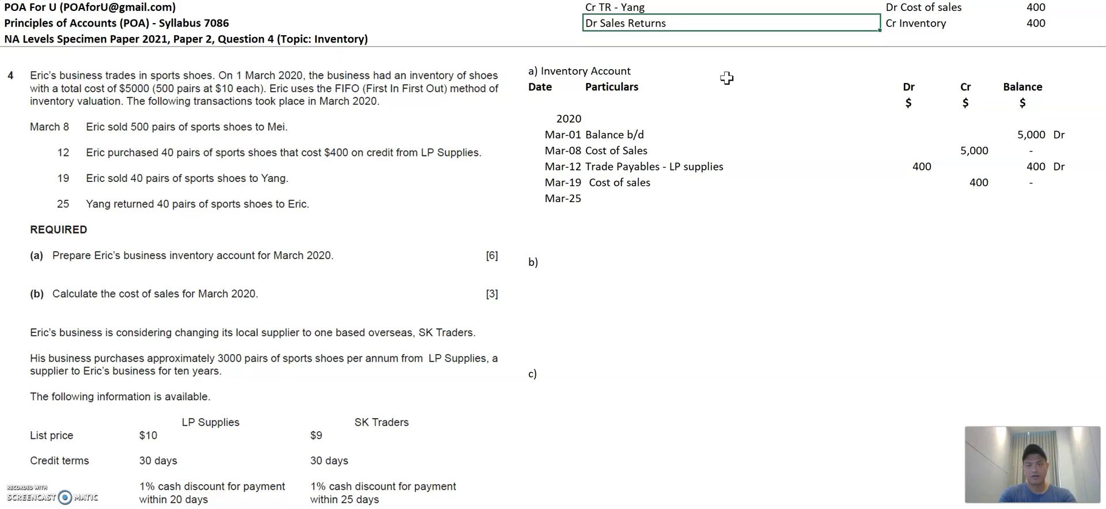
- Reorder the return's notes so Dr Sales Returns stands above the Cr TR note, in the same two rows
{"action": "key", "text": "Up"}
{"action": "key", "text": "Down"}
{"action": "key", "text": "Down"}
{"action": "key", "text": "ctrl+v"}
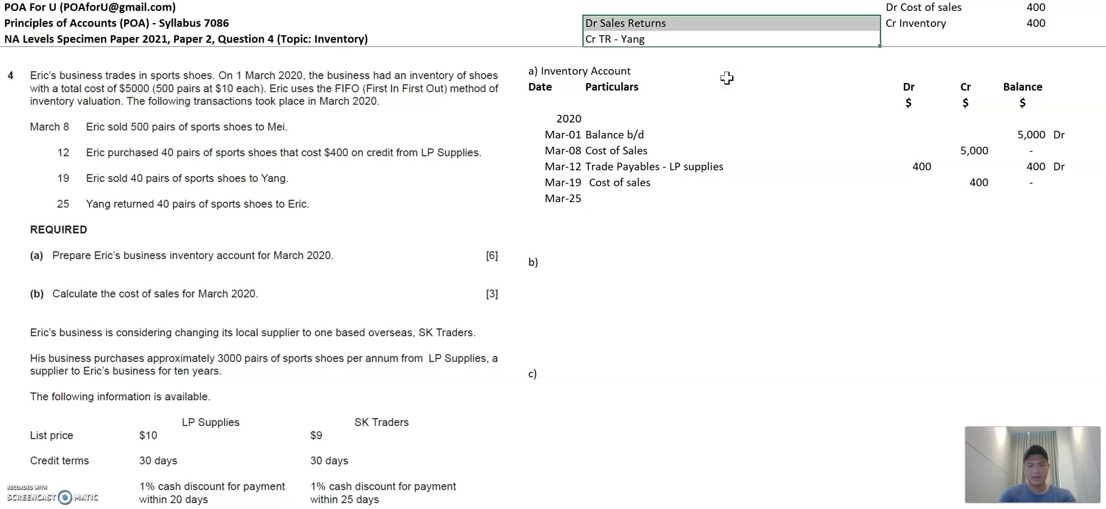
{"action": "key", "text": "ctrl+v"}
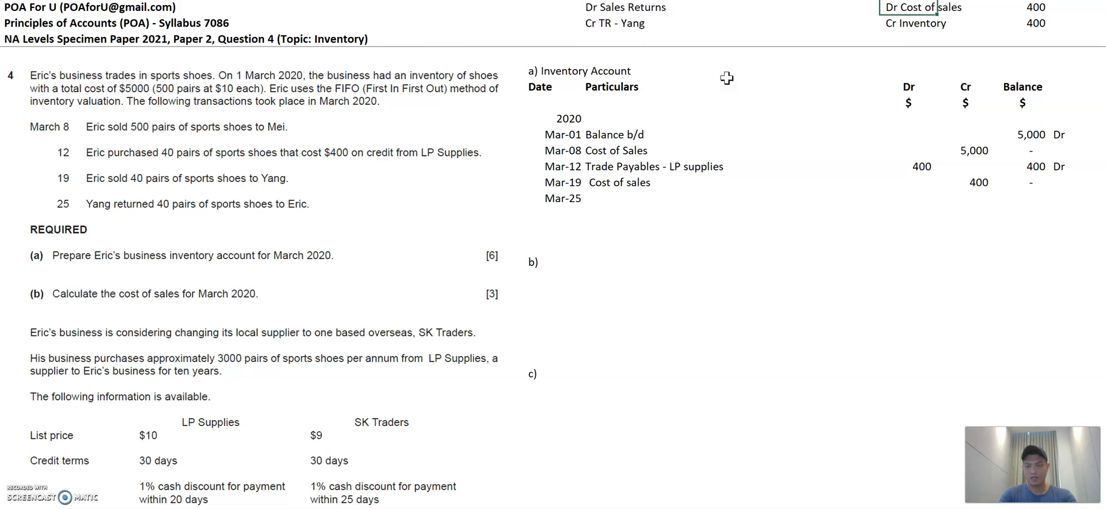
- Reverse the cost notes for the return, changing them to Cr Cost of sales and Dr Inventory
{"action": "key", "text": "End"}
{"action": "key", "text": "Home"}
{"action": "key", "text": "Delete"}
{"action": "type", "text": "C"}
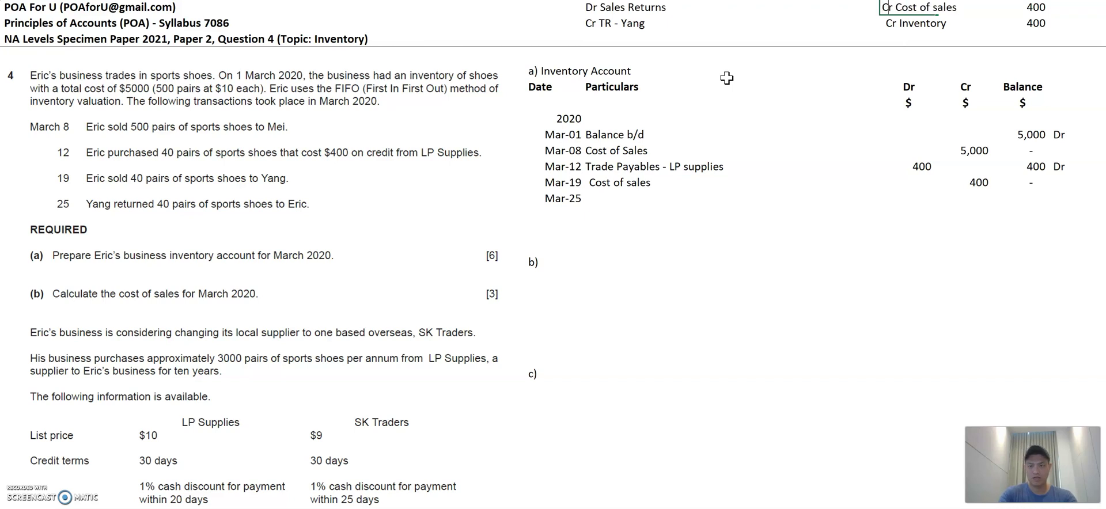
{"action": "key", "text": "Return"}
{"action": "key", "text": "Delete"}
{"action": "type", "text": "D"}
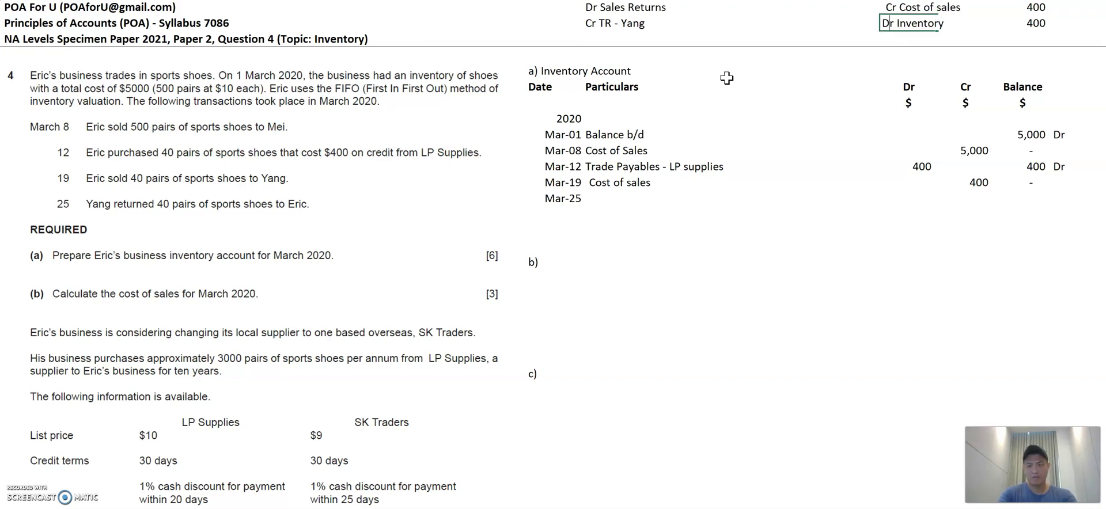
{"action": "key", "text": "Return"}
- Reorder the return's cost notes so Dr Inventory 400 stands above Cr Cost of sales 400, in the same two rows
{"action": "key", "text": "Up"}
{"action": "key", "text": "Up"}
{"action": "key", "text": "shift+Right"}
{"action": "key", "text": "shift+Right"}
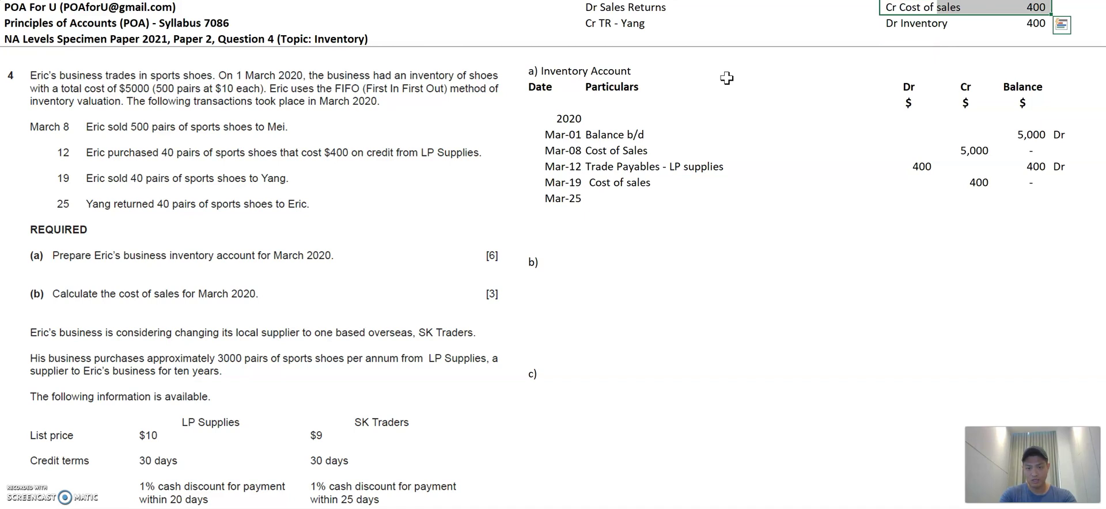
{"action": "key", "text": "Down"}
{"action": "key", "text": "Down"}
{"action": "key", "text": "ctrl+v"}
{"action": "key", "text": "shift+Up"}
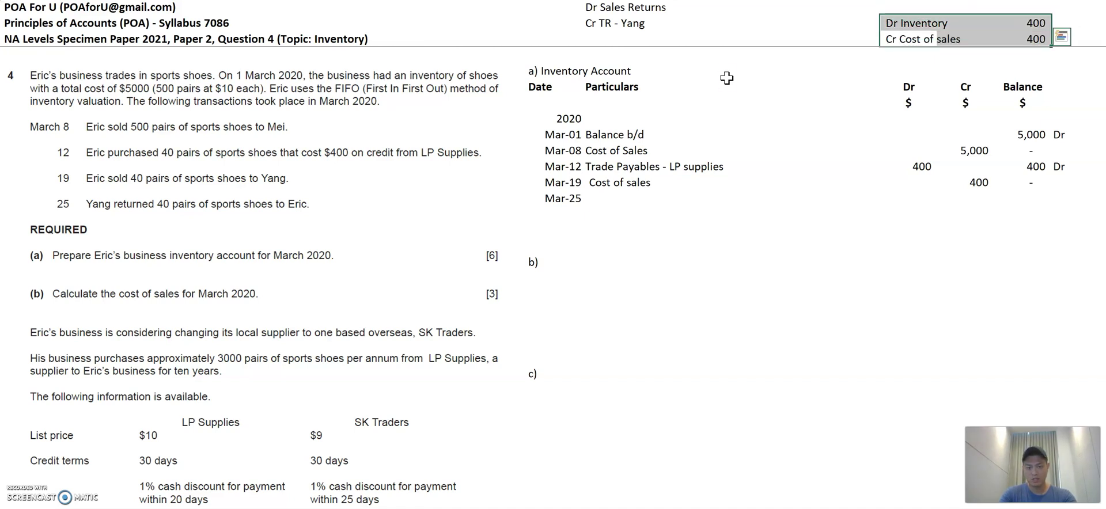
{"action": "key", "text": "ctrl+x"}
{"action": "key", "text": "Up"}
{"action": "key", "text": "ctrl+v"}
{"action": "key", "text": "Down"}
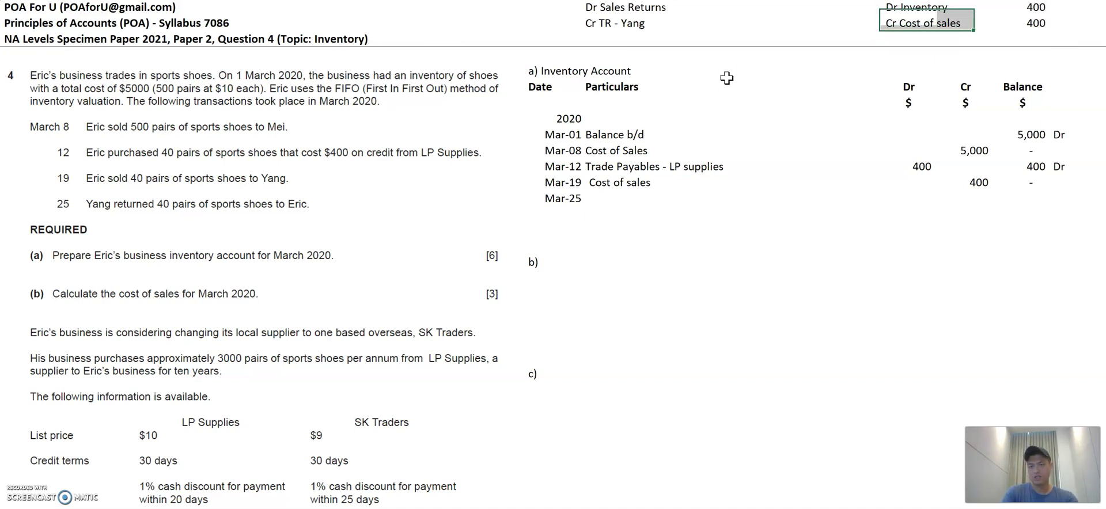
{"action": "key", "text": "Up"}
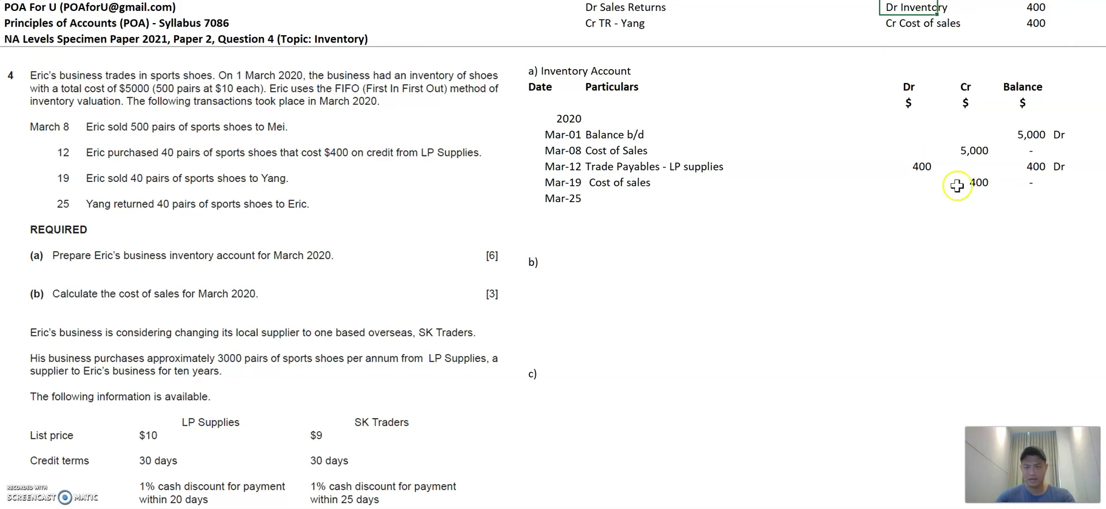
- Record a debit of 400 in the Mar-25 row of the inventory account, with Cost of Sales as its particulars
{"action": "left_click", "coordinate": [933, 198]}
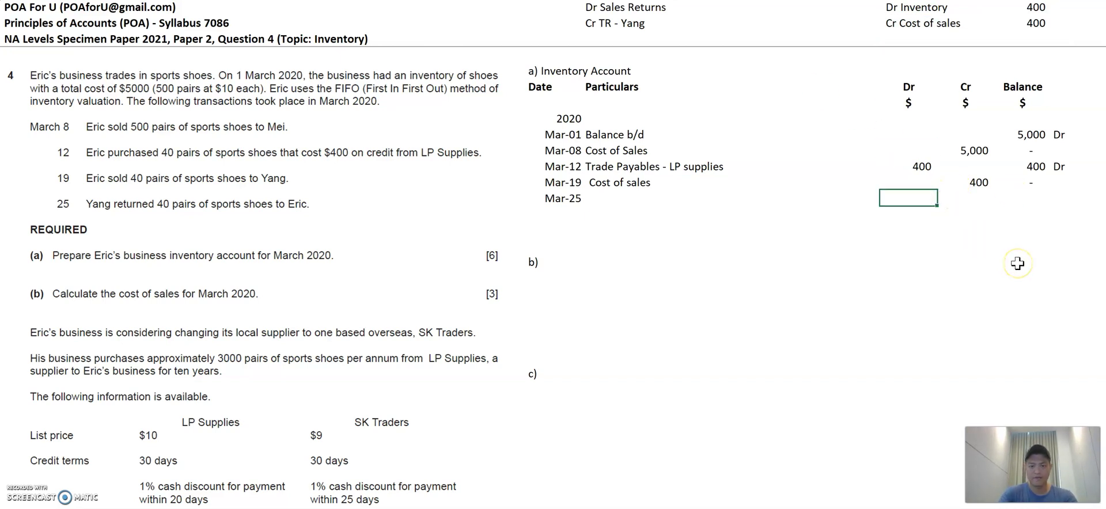
{"action": "type", "text": "400"}
{"action": "key", "text": "Tab"}
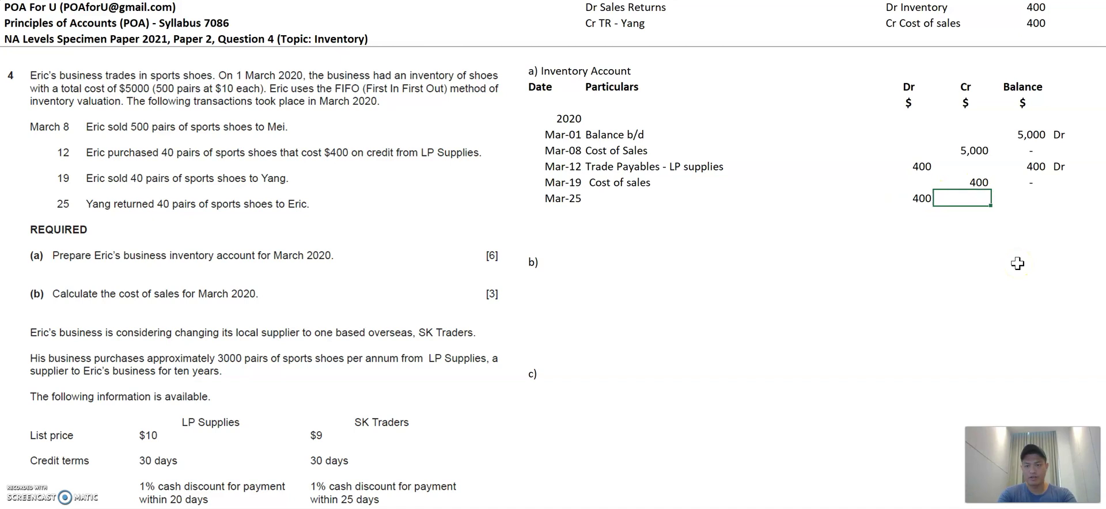
{"action": "key", "text": "Left"}
{"action": "key", "text": "Left"}
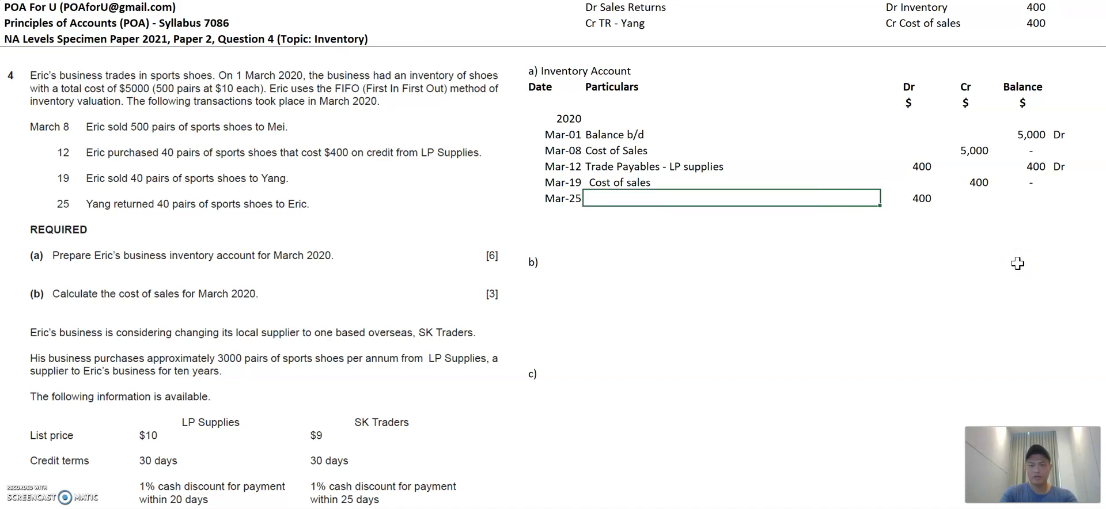
{"action": "type", "text": "Cost of Sales"}
- Enter the Mar-25 balance as 400 and mark it Dr
{"action": "key", "text": "Tab"}
{"action": "key", "text": "Tab"}
{"action": "key", "text": "Tab"}
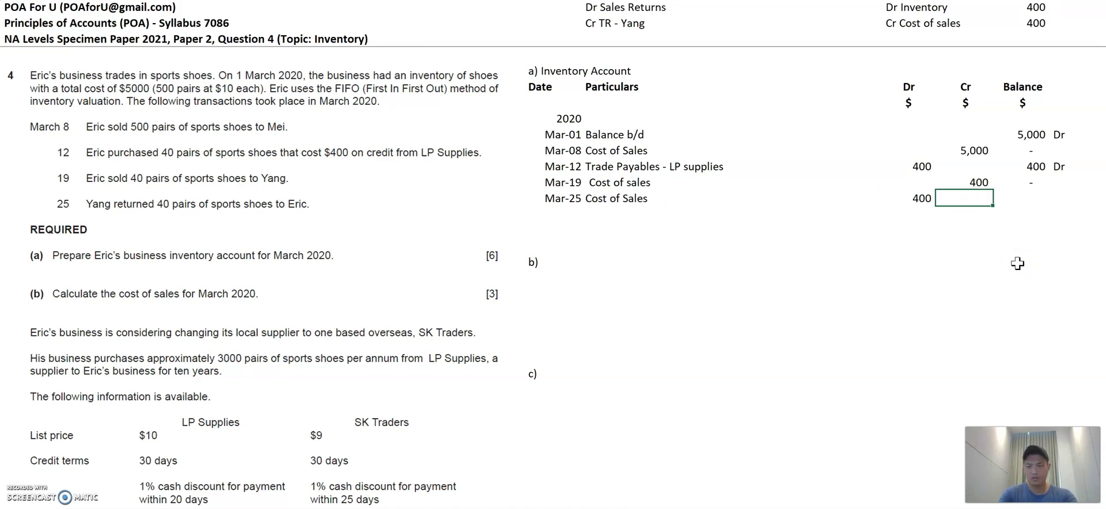
{"action": "type", "text": "400"}
{"action": "key", "text": "Tab"}
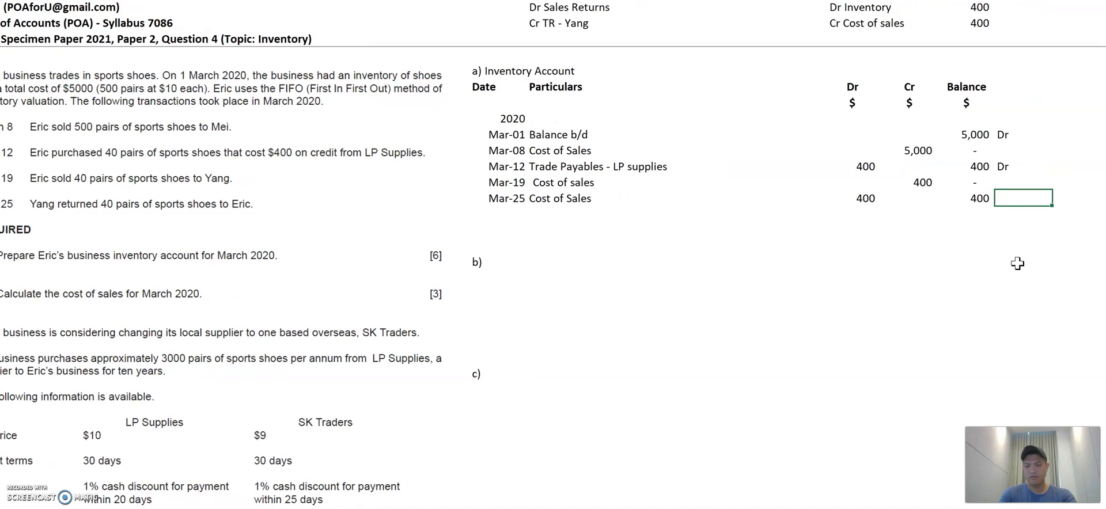
{"action": "type", "text": "Dr"}
{"action": "key", "text": "Return"}
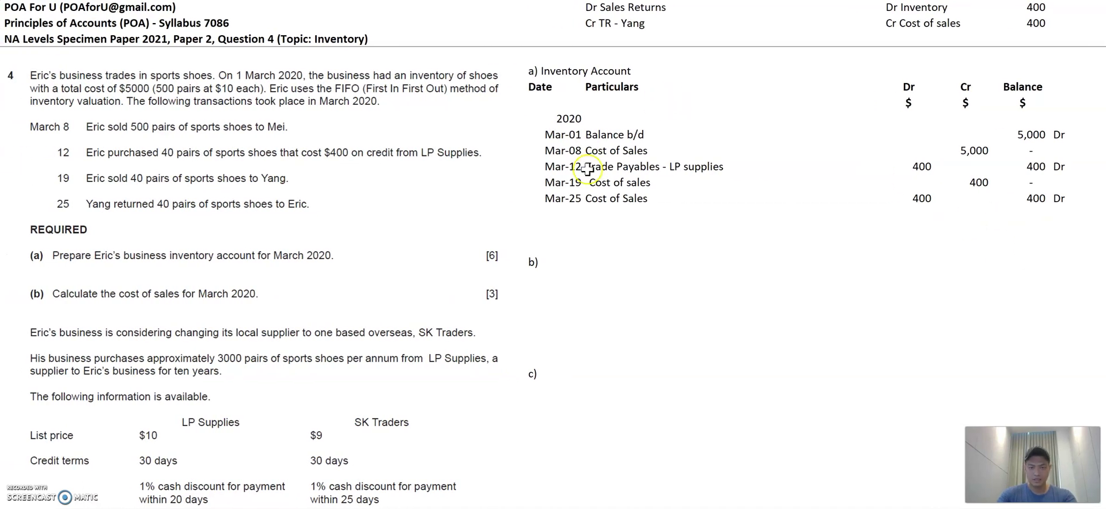
- Leave one blank row below Mar-25 and start an Apr-01 row with the particulars Balance b/d
{"action": "left_click", "coordinate": [569, 223]}
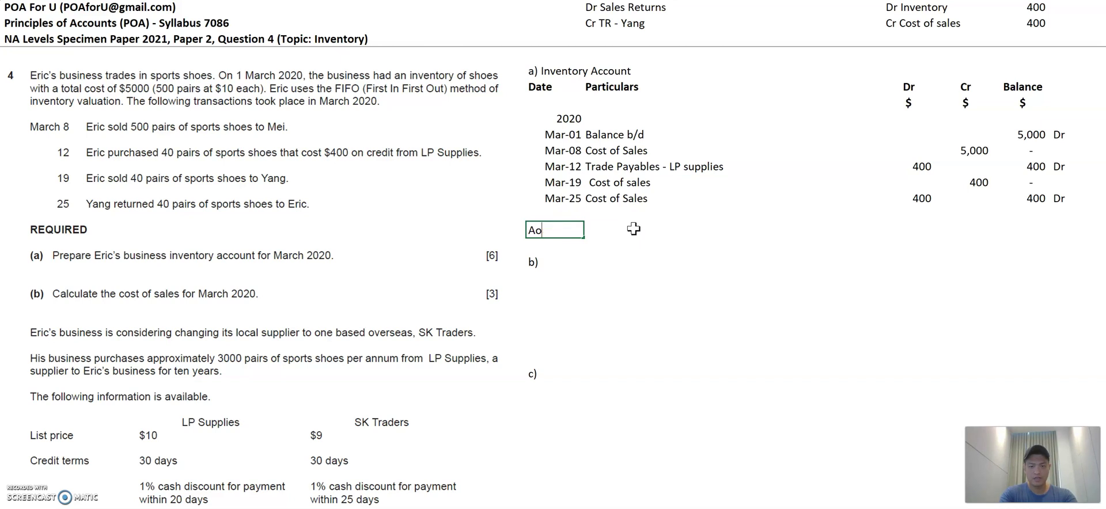
{"action": "type", "text": "Apr 1"}
{"action": "key", "text": "Tab"}
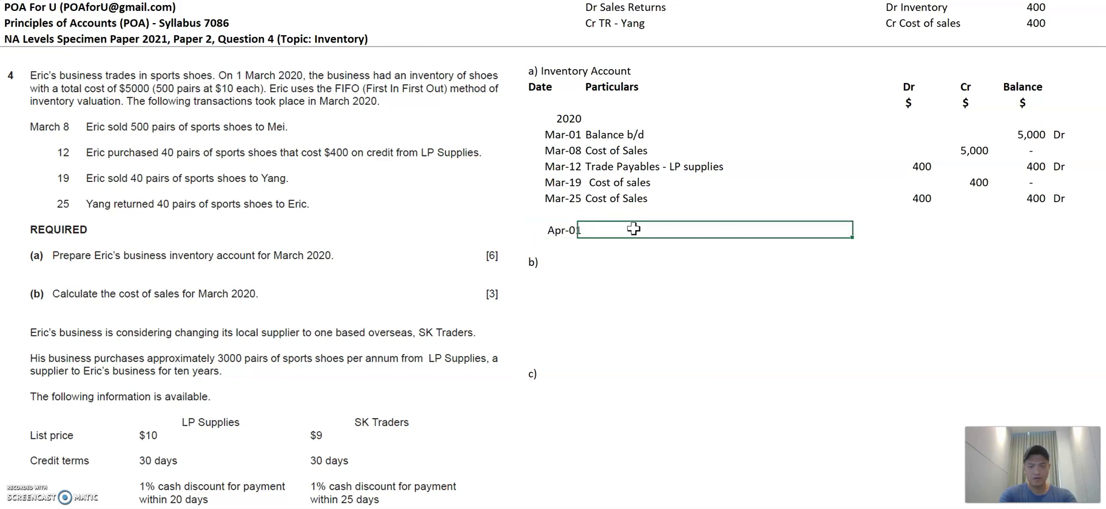
{"action": "type", "text": "Balance"}
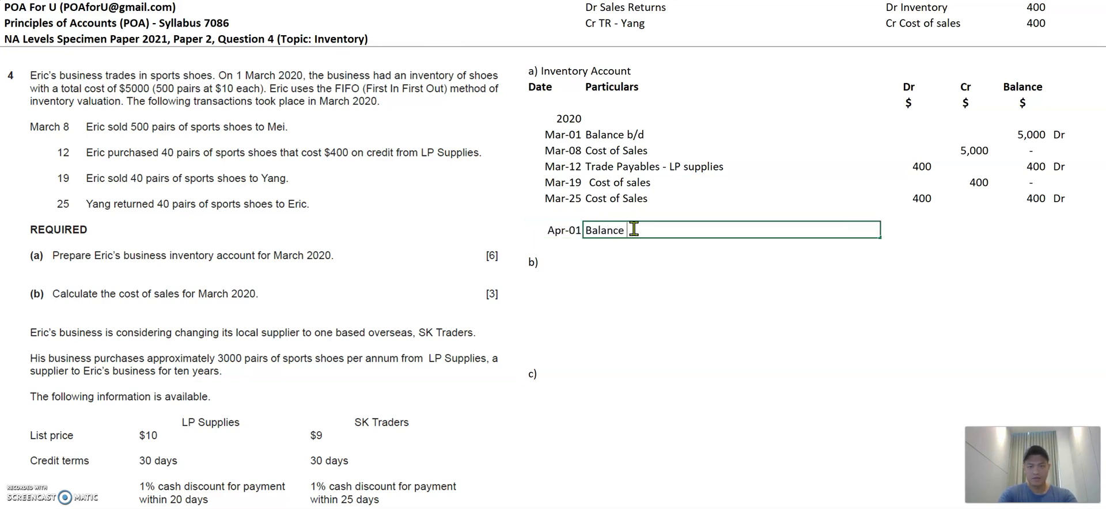
- Fill the Apr-01 balance with a formula that refers to the Mar-25 balance
{"action": "key", "text": "Tab"}
{"action": "key", "text": "Tab"}
{"action": "key", "text": "Tab"}
{"action": "type", "text": "="}
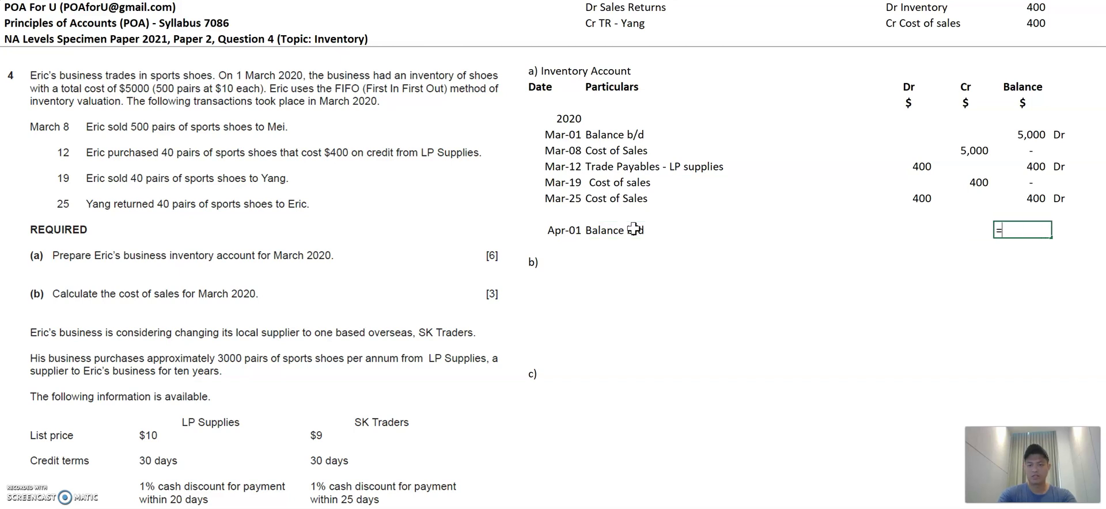
{"action": "type", "text": "N13"}
{"action": "key", "text": "Return"}
- Mark the Apr-01 balance as Dr
{"action": "key", "text": "Up"}
{"action": "key", "text": "Right"}
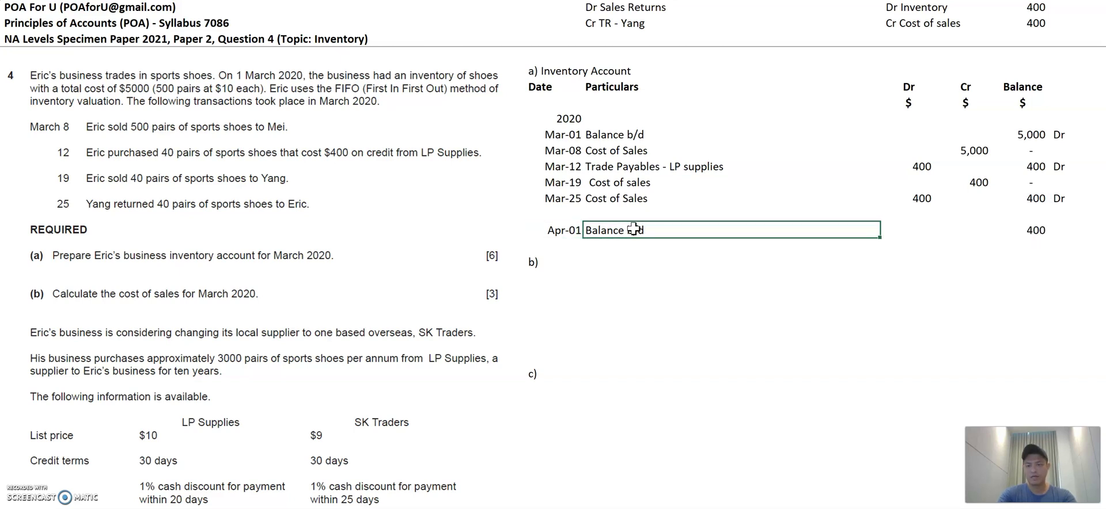
{"action": "key", "text": "Right"}
{"action": "key", "text": "Right"}
{"action": "key", "text": "Right"}
{"action": "key", "text": "Right"}
{"action": "key", "text": "Left"}
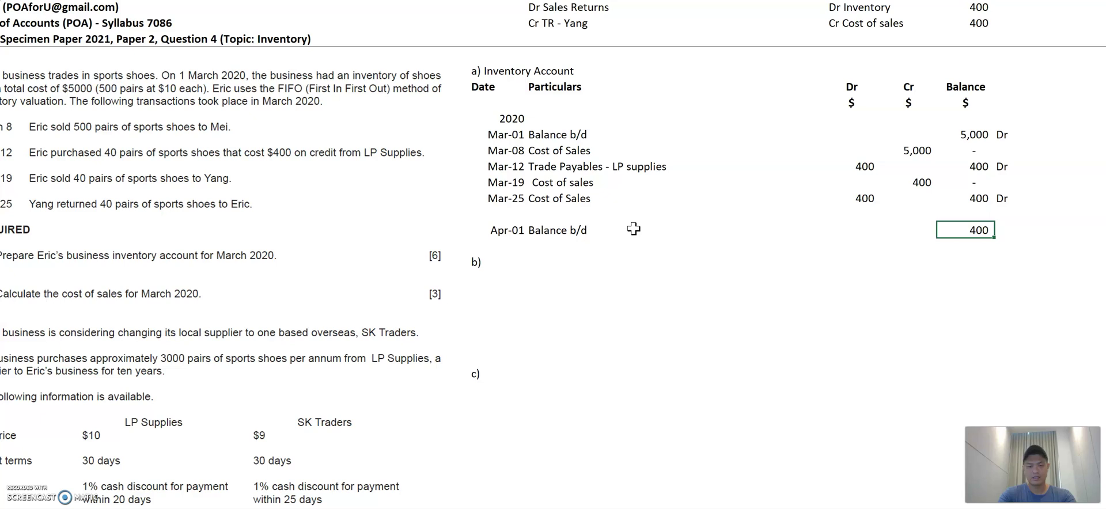
{"action": "key", "text": "Right"}
{"action": "type", "text": "Dr"}
{"action": "key", "text": "Return"}
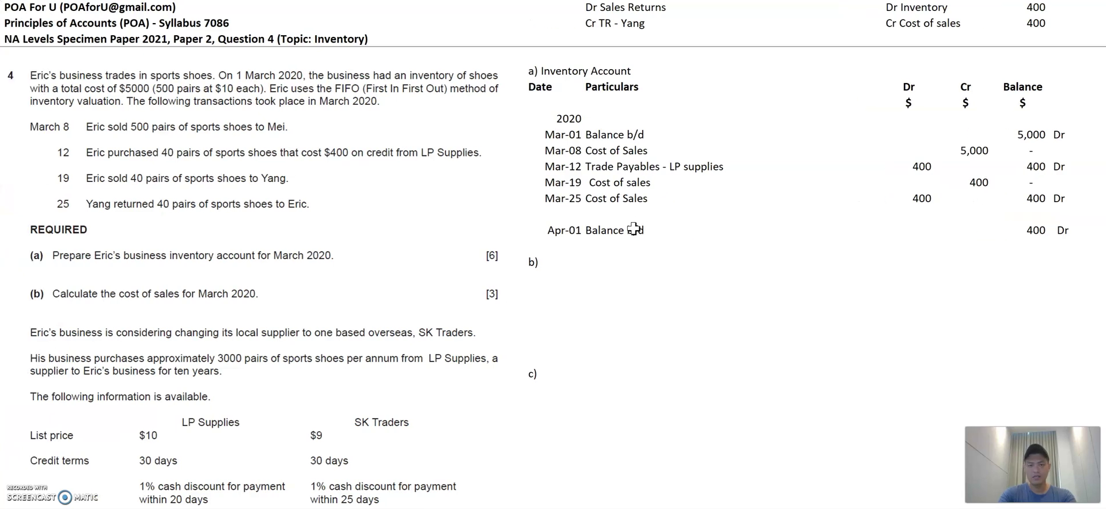
- Answer part b) in the row below its label with the working "Cost of Sales = 5000 + 400 - 400 = 5000"
{"action": "left_click", "coordinate": [615, 272]}
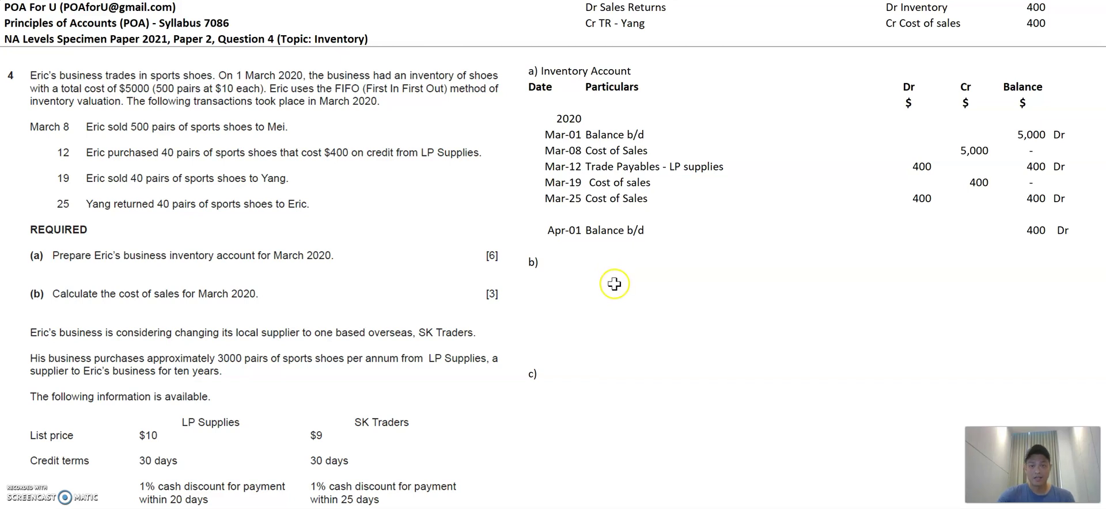
{"action": "left_click", "coordinate": [574, 291]}
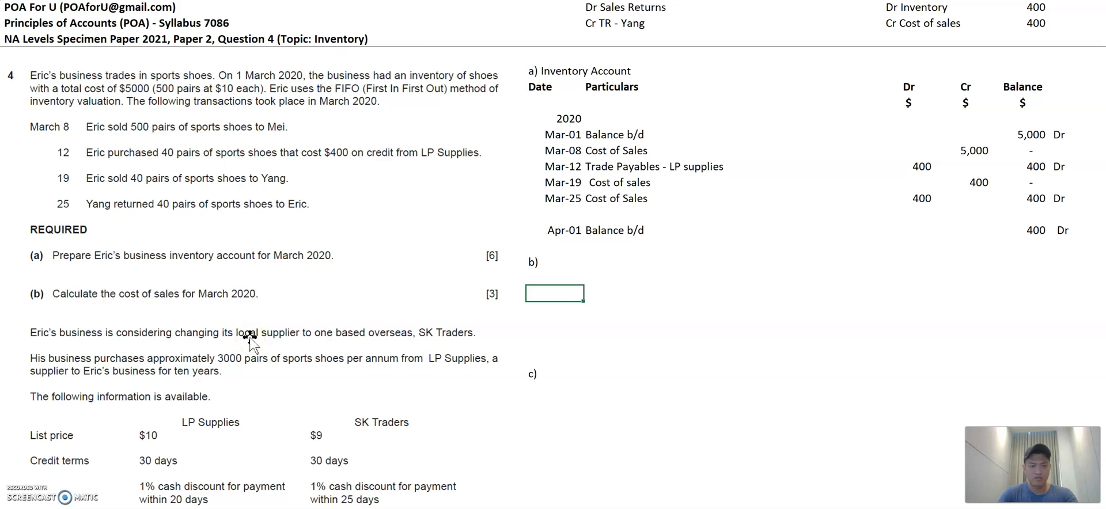
{"action": "key", "text": "Up"}
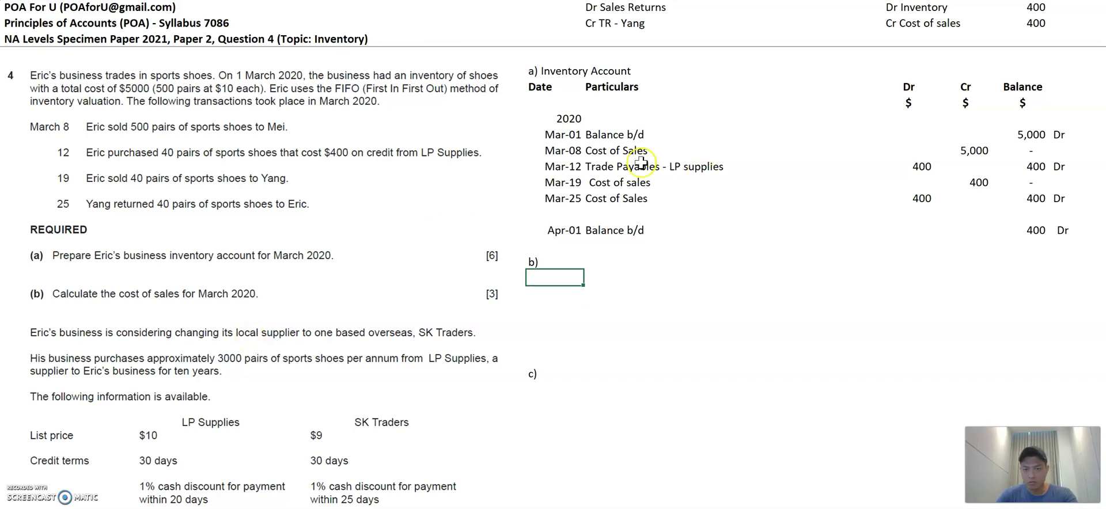
{"action": "left_click", "coordinate": [605, 152]}
{"action": "left_click", "coordinate": [612, 183]}
{"action": "left_click", "coordinate": [613, 204]}
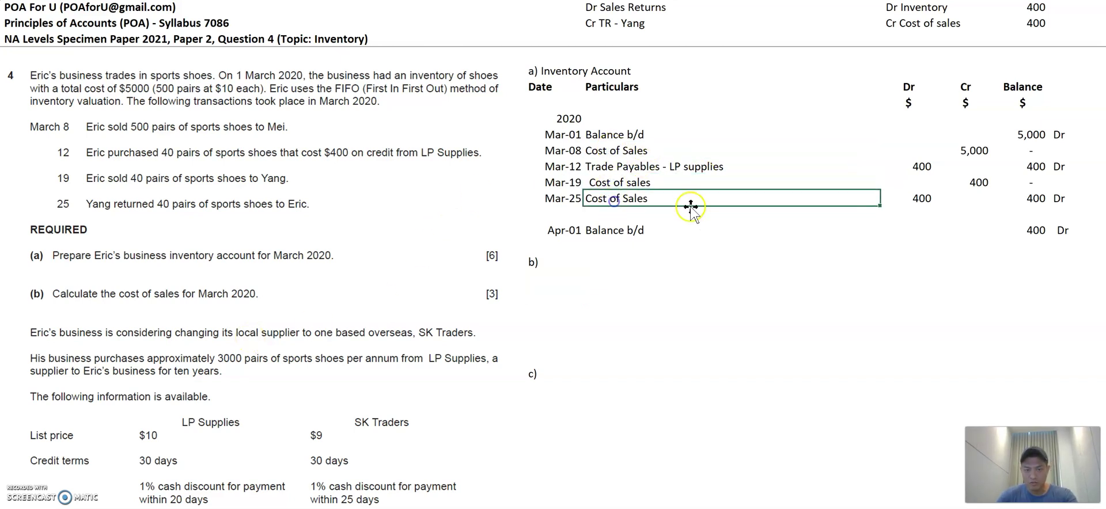
{"action": "left_click", "coordinate": [527, 281]}
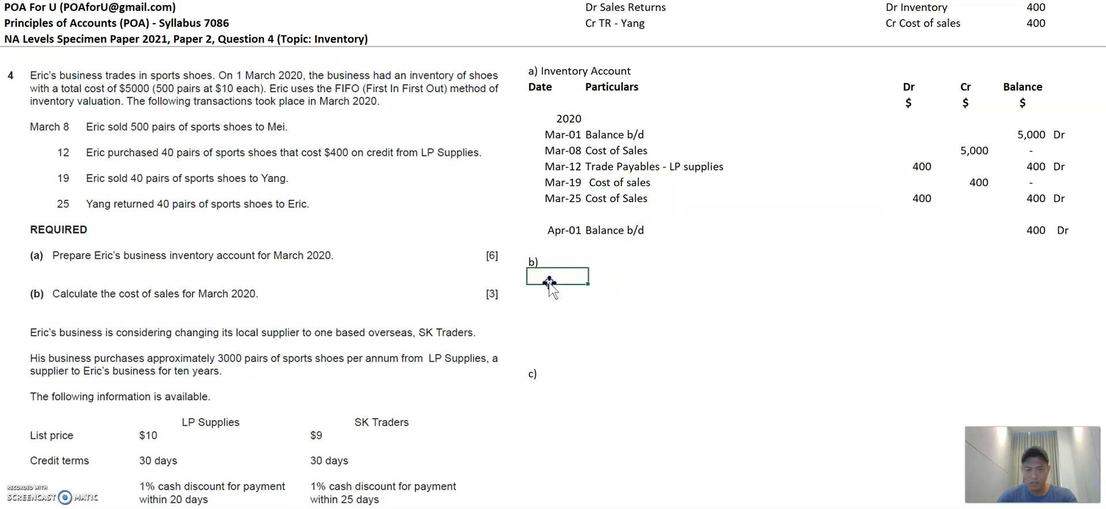
{"action": "type", "text": "Cost of Sales = 5000 + 400"}
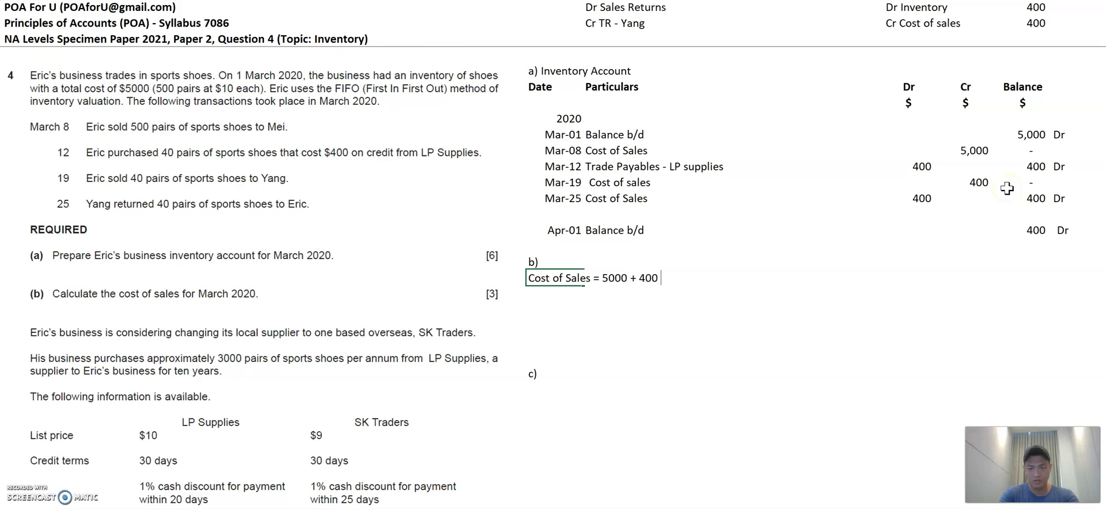
{"action": "type", "text": "-"}
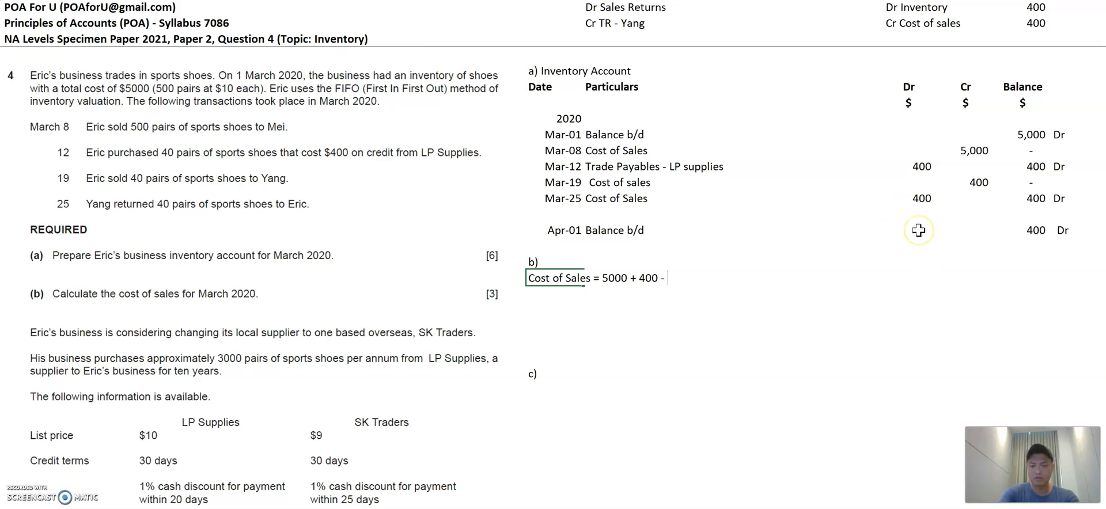
{"action": "type", "text": " 400"}
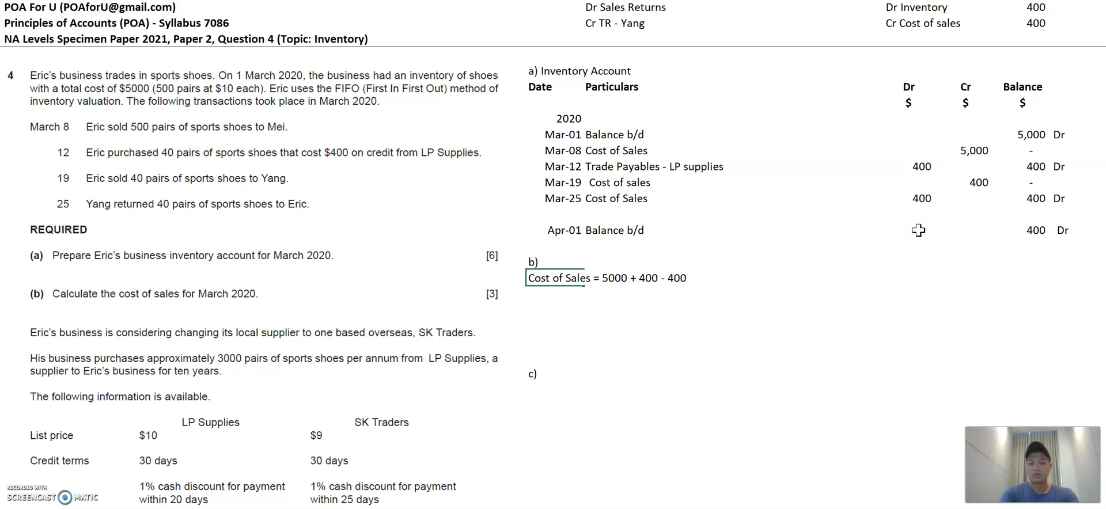
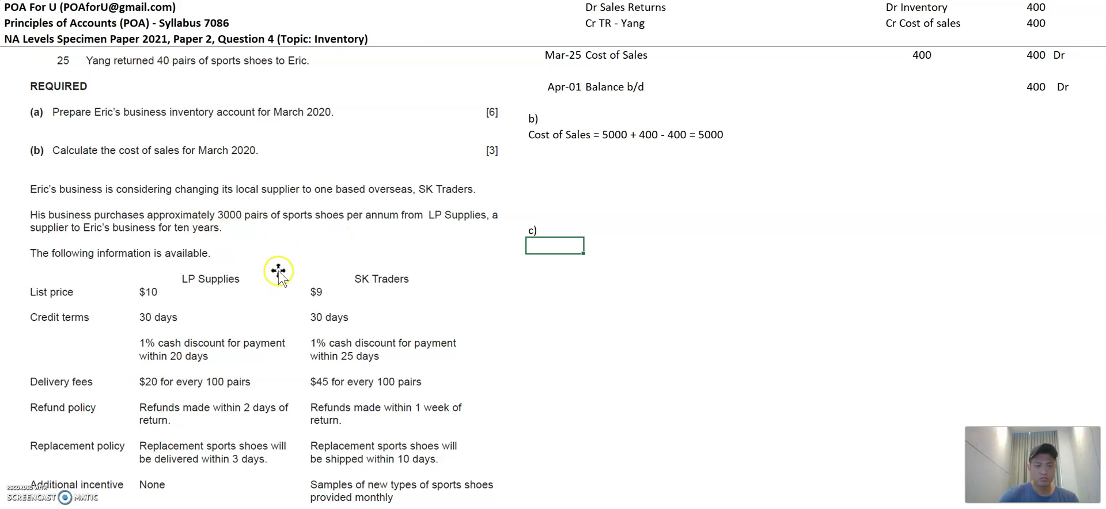
- Head two comparison columns LP and SK in the c) row, using the account's Dr and Cr columns
{"action": "scroll", "coordinate": [279, 274], "scroll_direction": "down", "scroll_amount": 1}
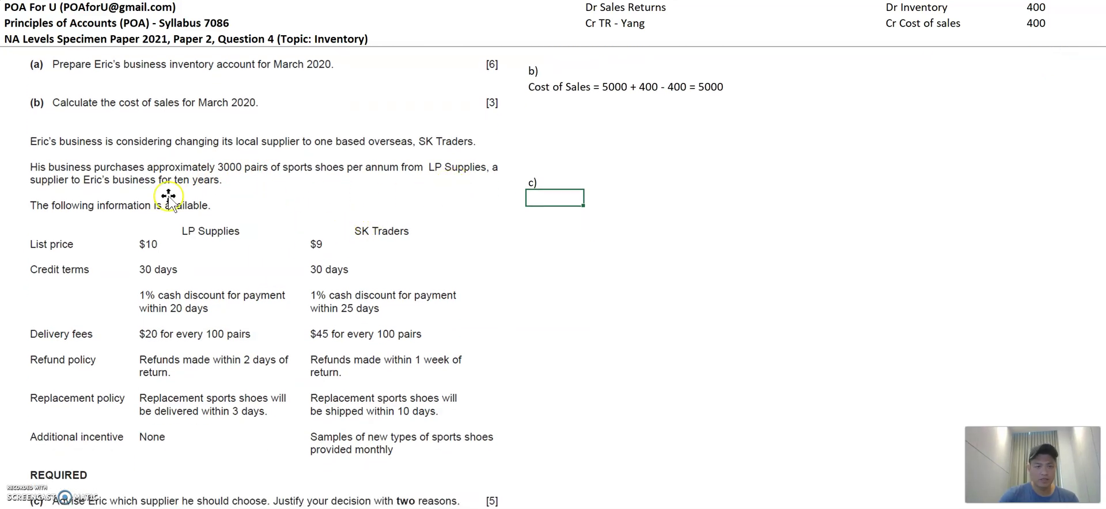
{"action": "scroll", "coordinate": [256, 203], "scroll_direction": "down", "scroll_amount": 1}
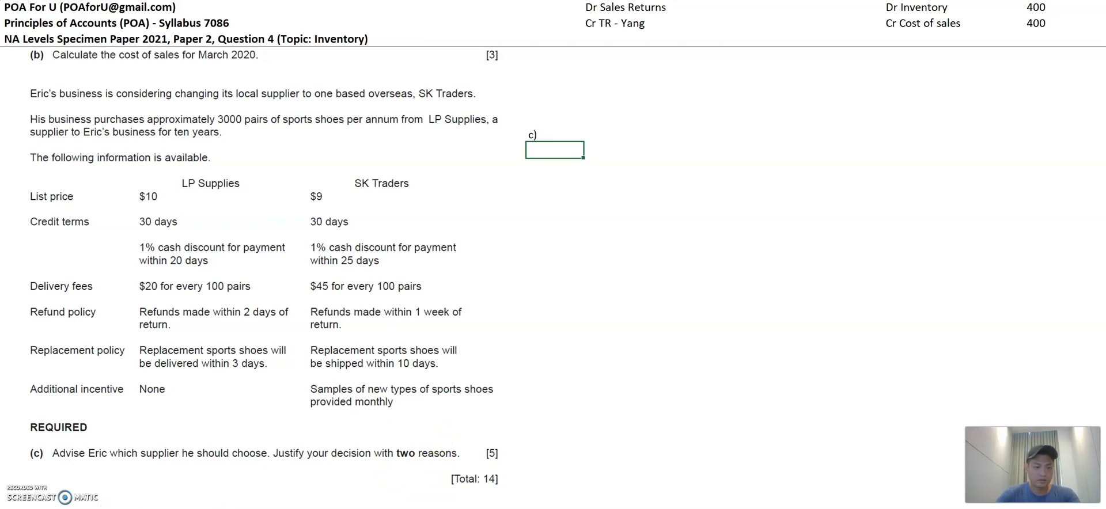
{"action": "left_click", "coordinate": [736, 281]}
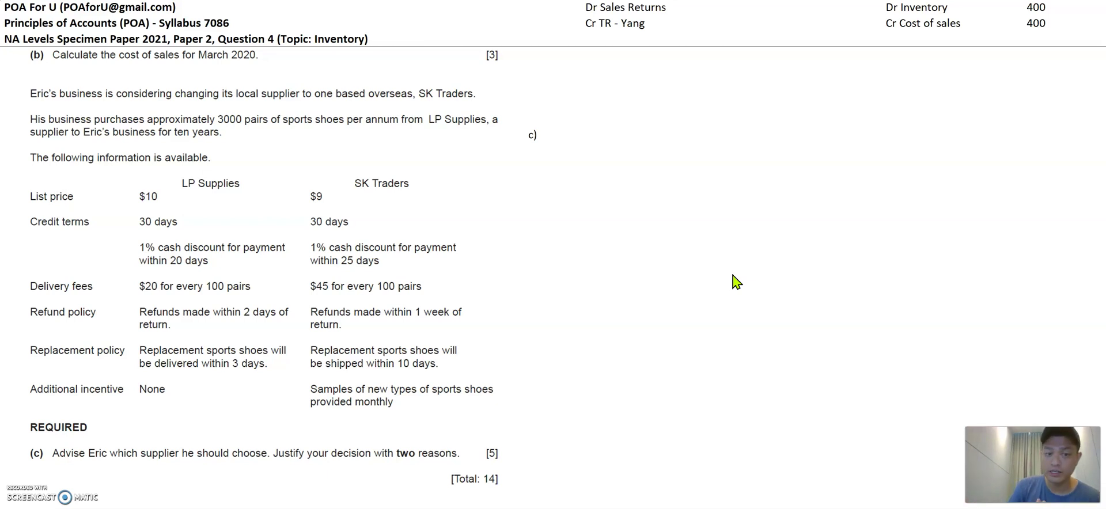
{"action": "left_click", "coordinate": [900, 134]}
{"action": "type", "text": "LP"}
{"action": "key", "text": "Tab"}
{"action": "type", "text": "SK"}
{"action": "key", "text": "Return"}
- Add a "List price per unit" row below the supplier headings, with 10 for LP and 9 for SK
{"action": "key", "text": "Home"}
{"action": "key", "text": "Right"}
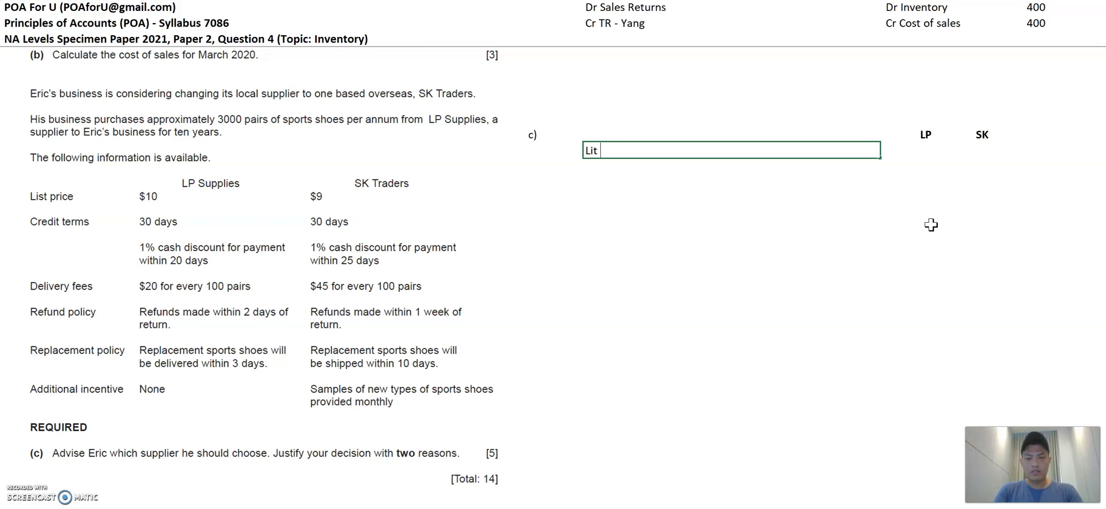
{"action": "type", "text": "ice per unit"}
{"action": "key", "text": "Tab"}
{"action": "type", "text": "10"}
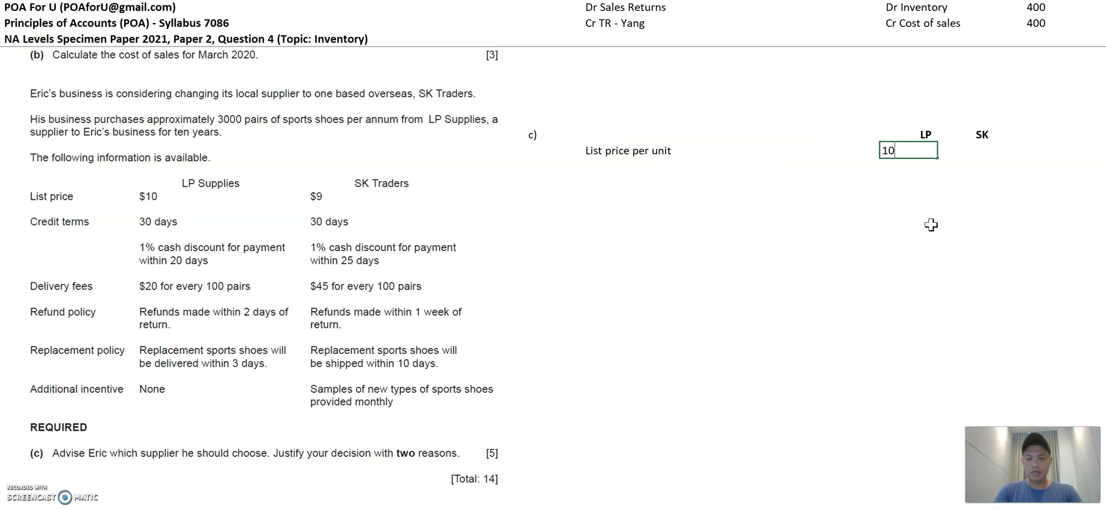
{"action": "key", "text": "Tab"}
{"action": "type", "text": "9"}
{"action": "key", "text": "Return"}
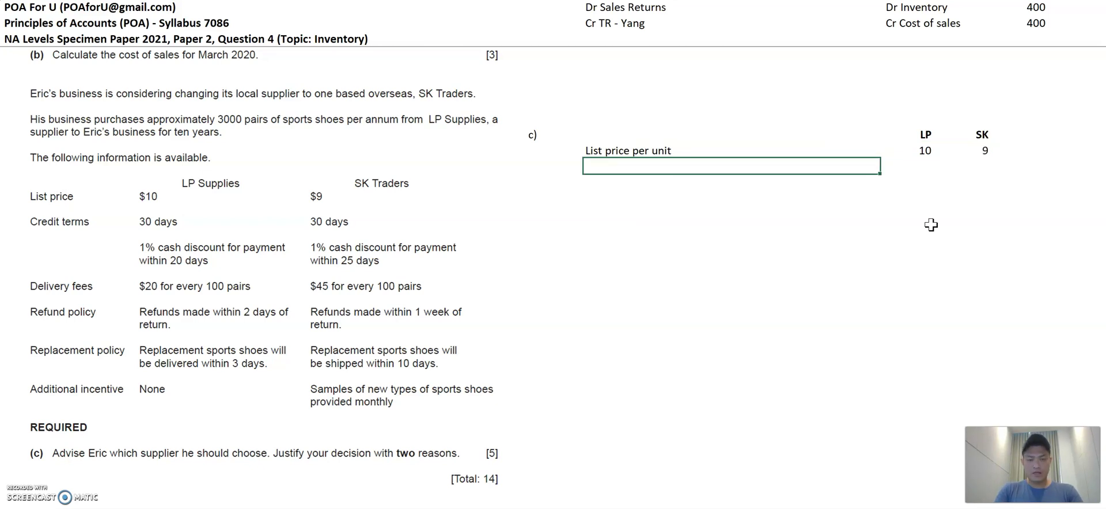
- Add an "Annual pairs shoes purchased" row below the list price, with 3000 for both LP and SK
{"action": "type", "text": "Annjal"}
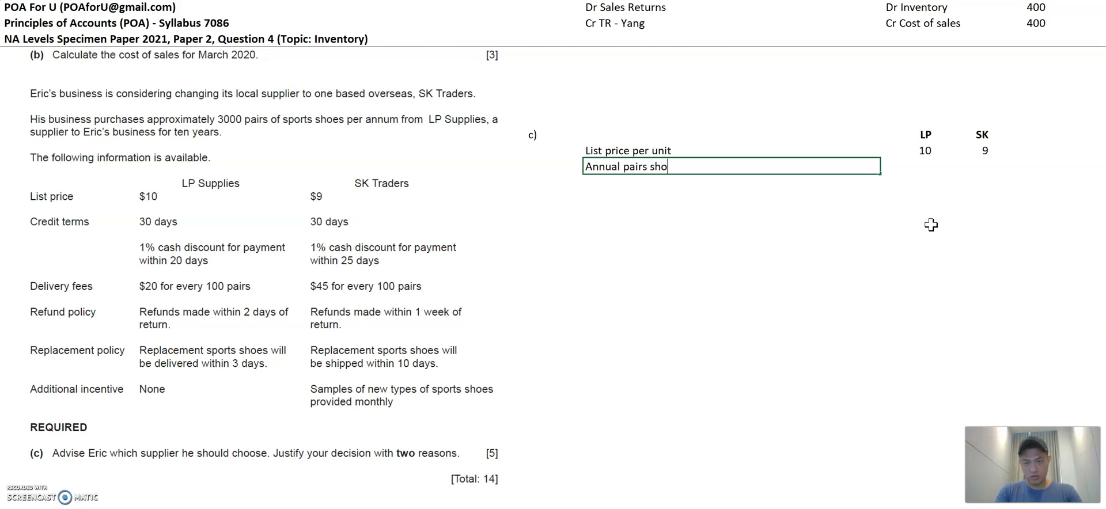
{"action": "type", "text": "pairs shoes purchased"}
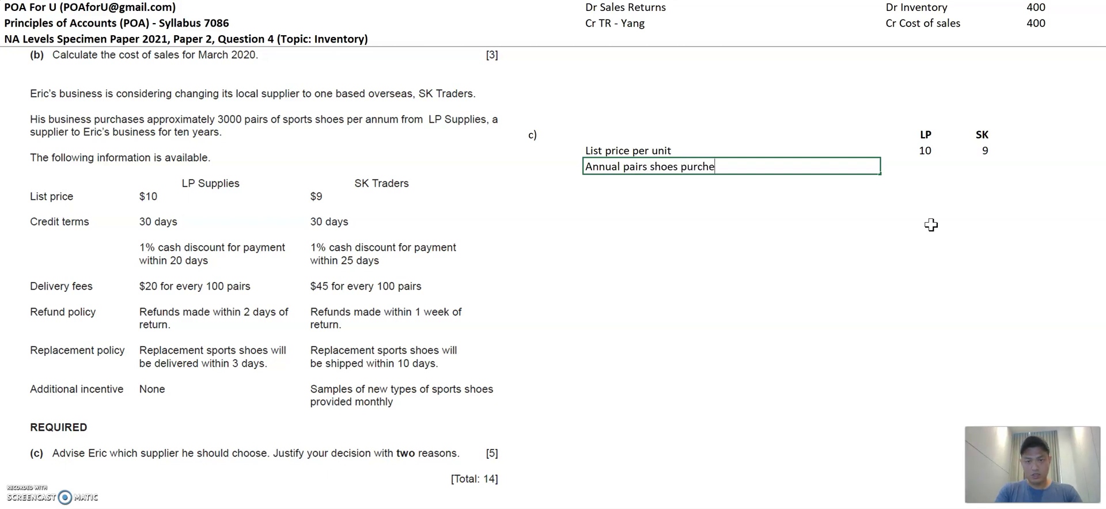
{"action": "key", "text": "Tab"}
{"action": "type", "text": "3000"}
{"action": "key", "text": "Tab"}
{"action": "type", "text": "3000"}
{"action": "key", "text": "Return"}
- Add a "Total cost of shoes only" row and calculate LP's total as annual pairs multiplied by list price
{"action": "type", "text": "Total "}
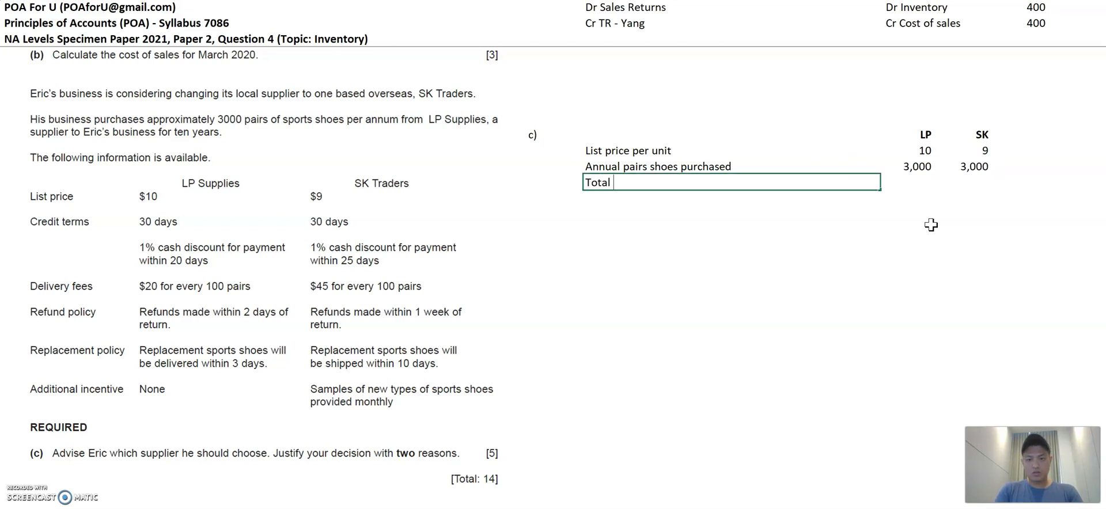
{"action": "type", "text": "cost of shoes only"}
{"action": "key", "text": "Tab"}
{"action": "type", "text": "="}
{"action": "key", "text": "Up"}
{"action": "type", "text": "+"}
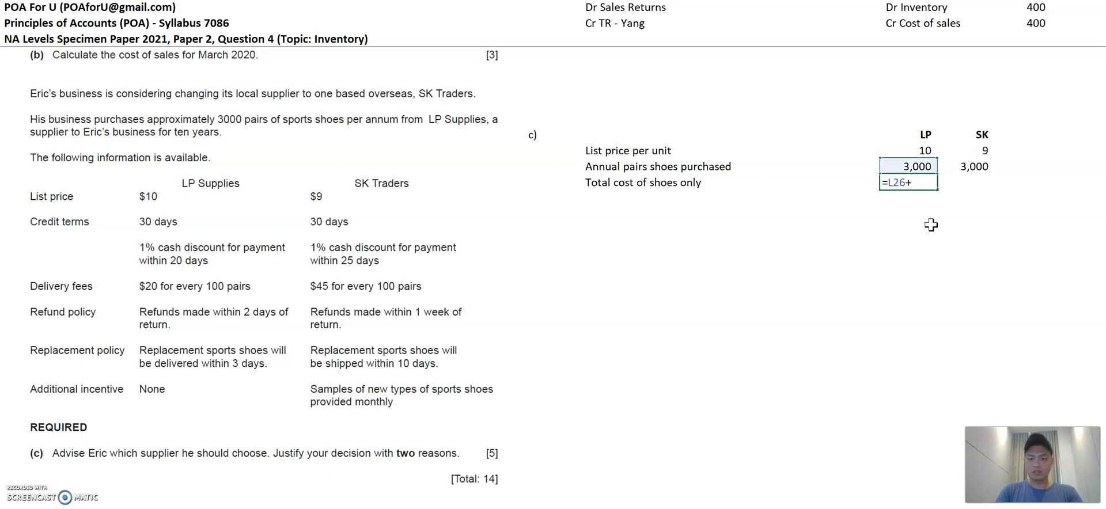
{"action": "key", "text": "Up"}
{"action": "key", "text": "Return"}
- Copy LP's formula for the total cost of shoes across to the SK column
{"action": "key", "text": "Up"}
{"action": "key", "text": "ctrl+c"}
{"action": "key", "text": "Right"}
{"action": "key", "text": "ctrl+v"}
{"action": "key", "text": "Left"}
{"action": "key", "text": "Left"}
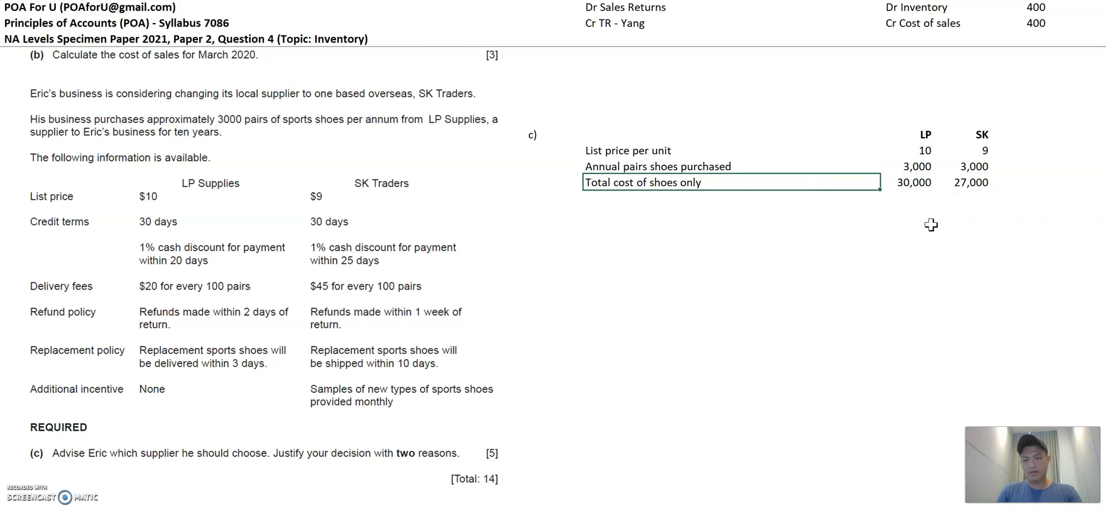
- Add a "Delivery fee per 100 pairs" row below the shoe cost, with 20 for LP and 45 for SK
{"action": "key", "text": "Down"}
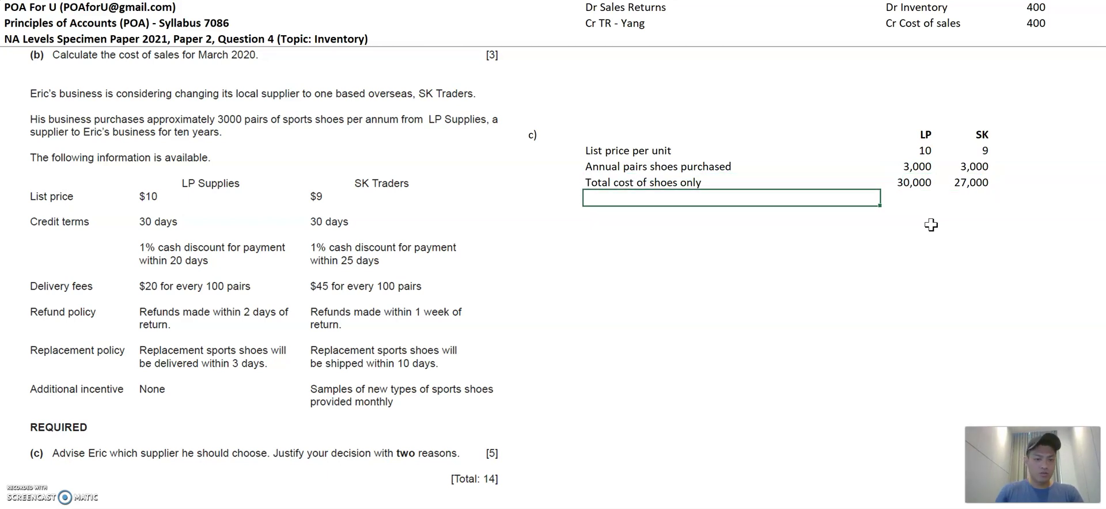
{"action": "type", "text": "Delivery fee"}
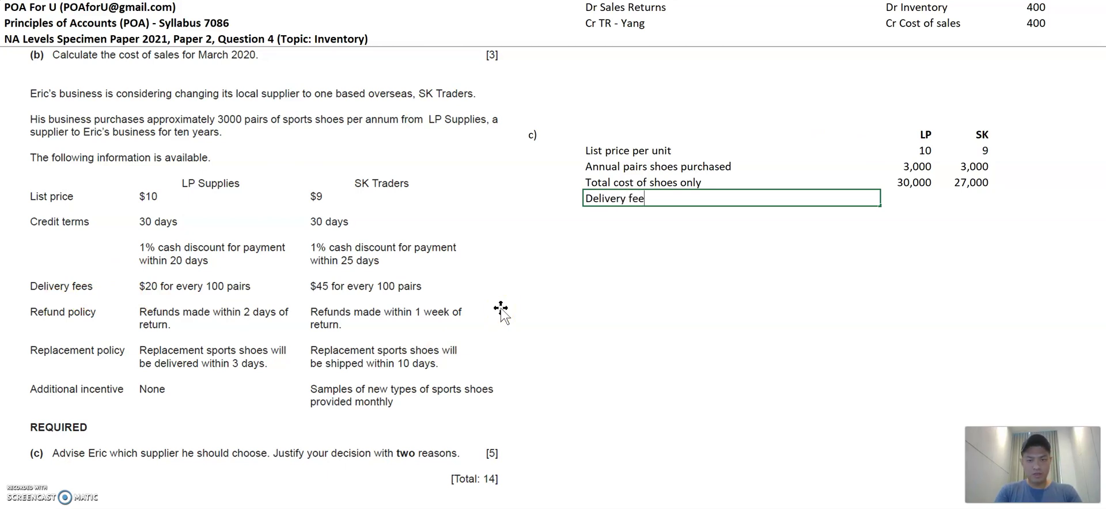
{"action": "type", "text": " per 100 pairs"}
{"action": "key", "text": "Tab"}
{"action": "key", "text": "Tab"}
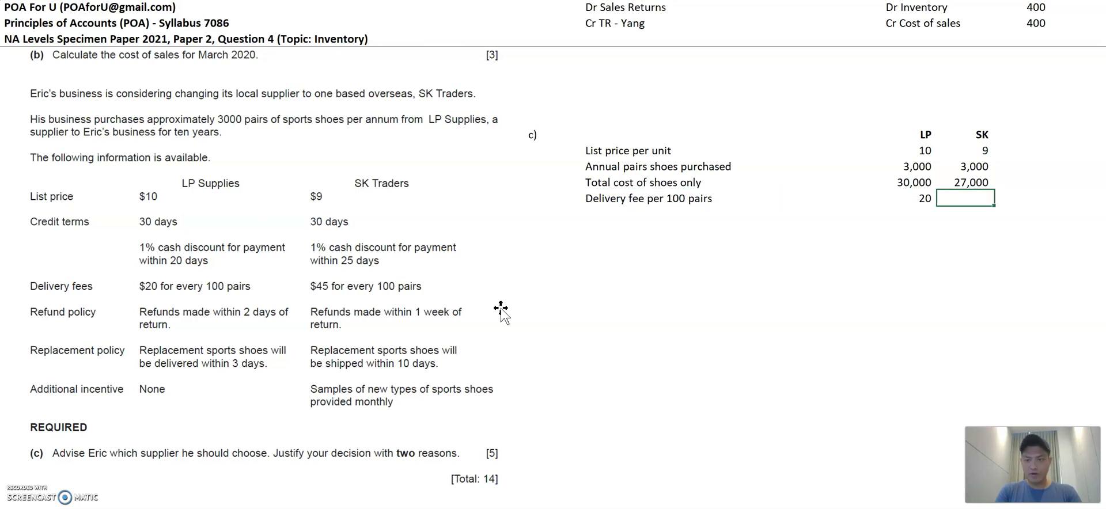
{"action": "type", "text": "45"}
{"action": "key", "text": "Return"}
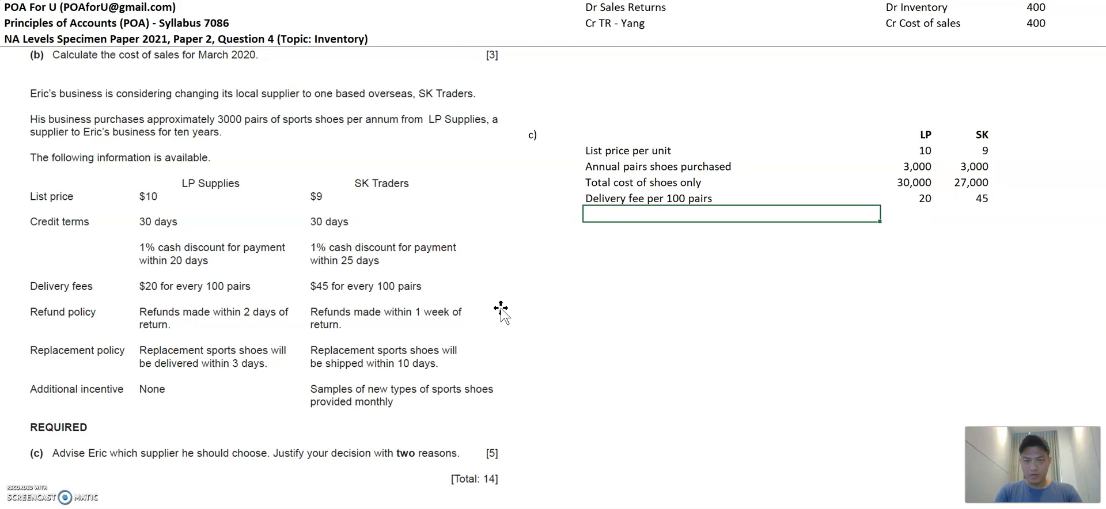
- Label the row below the delivery fee "Total estimated delivery cost per year"
{"action": "type", "text": "Total c"}
{"action": "key", "text": "BackSpace"}
{"action": "type", "text": "delivery cost per year"}
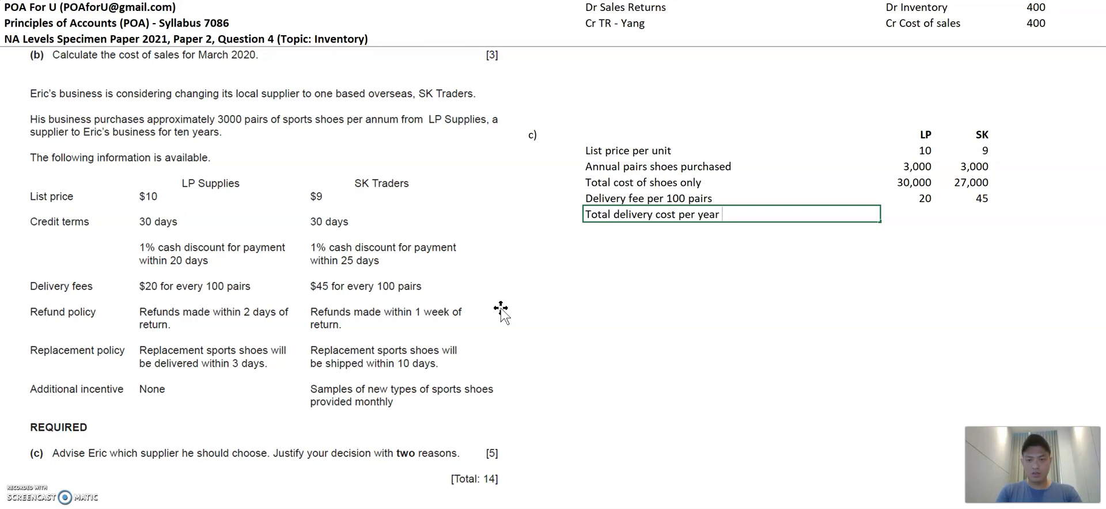
{"action": "type", "text": "estimated"}
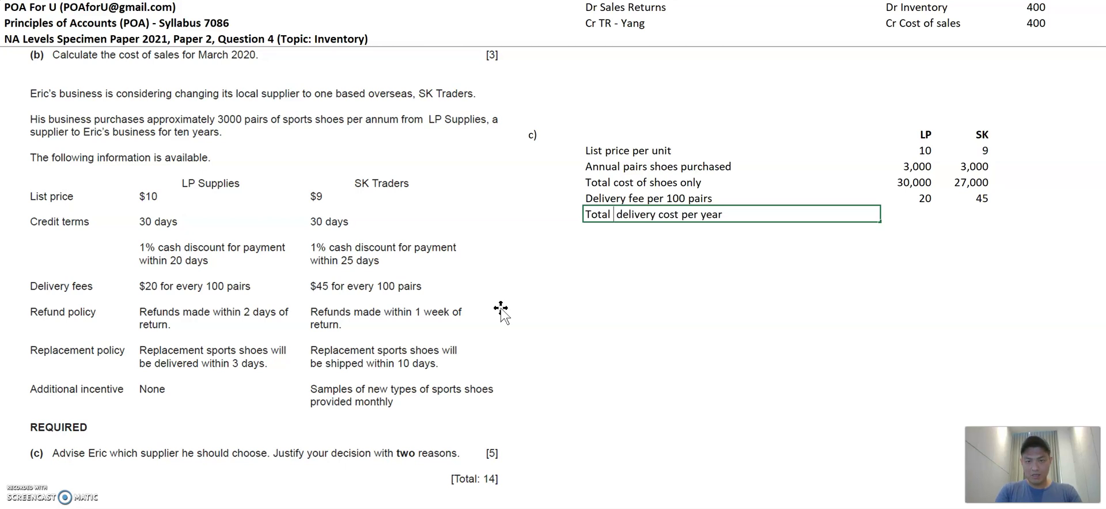
- Calculate LP's yearly delivery cost as annual pairs divided by 100, multiplied by its delivery fee per 100 pairs
{"action": "key", "text": "Tab"}
{"action": "type", "text": "="}
{"action": "key", "text": "Up"}
{"action": "key", "text": "Up"}
{"action": "key", "text": "Up"}
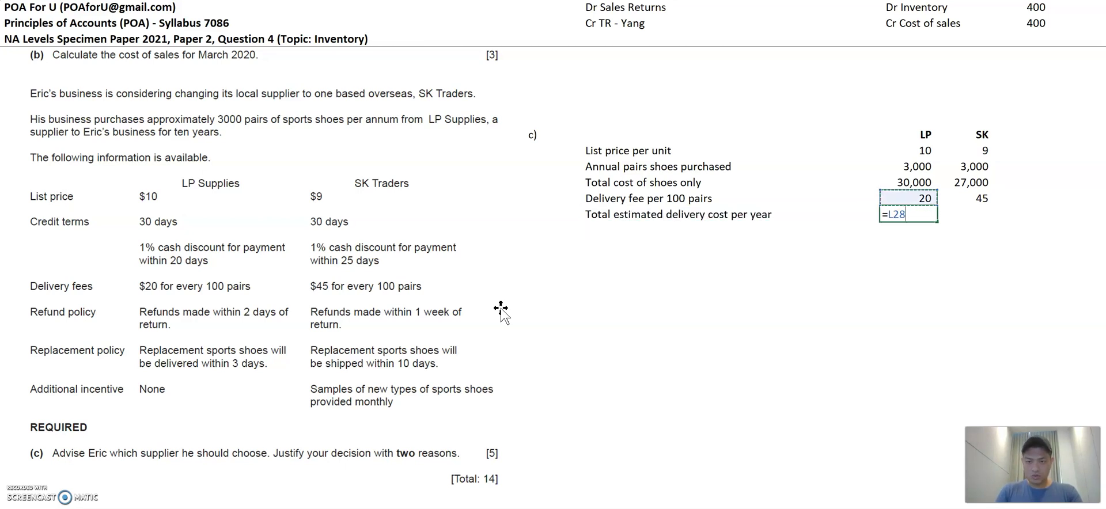
{"action": "type", "text": "/"}
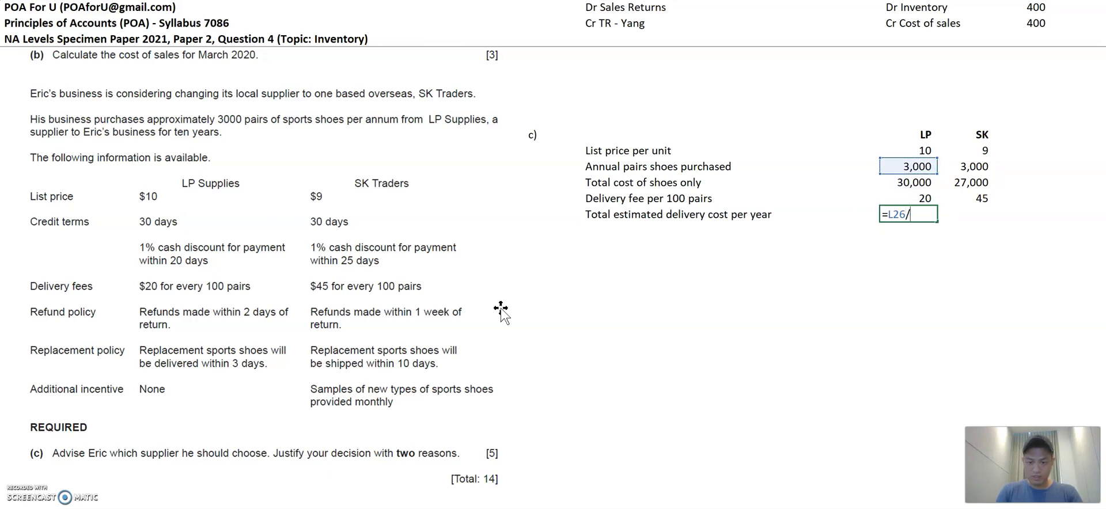
{"action": "type", "text": "100*"}
{"action": "key", "text": "Up"}
{"action": "key", "text": "Return"}
- Copy LP's yearly delivery cost formula across to the SK column
{"action": "key", "text": "Up"}
{"action": "key", "text": "ctrl+c"}
{"action": "key", "text": "Right"}
{"action": "key", "text": "Return"}
{"action": "key", "text": "Left"}
{"action": "key", "text": "Left"}
{"action": "key", "text": "Left"}
{"action": "key", "text": "Down"}
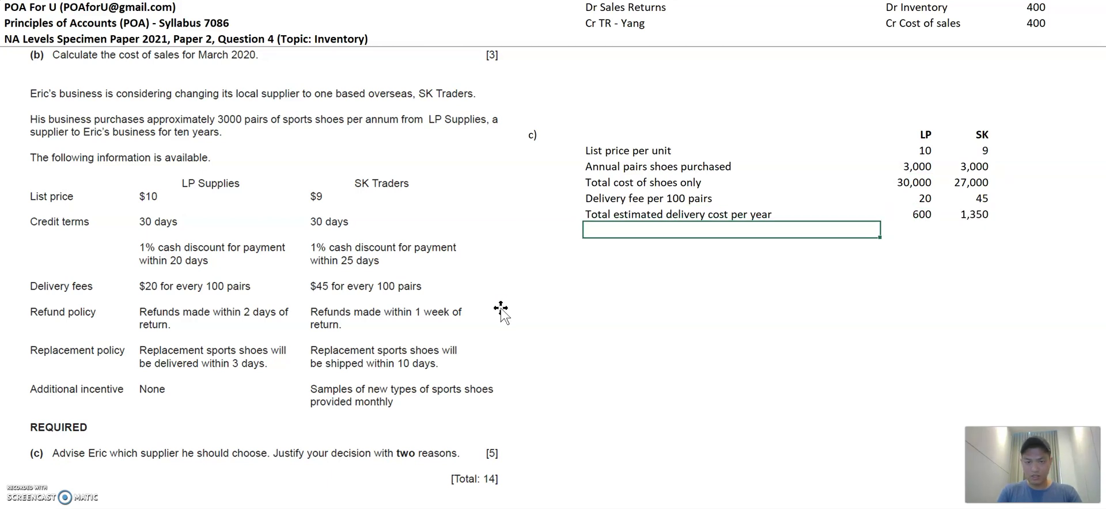
- Label the row below the yearly delivery cost "Total cost of purchasing shoes (including delivery)"
{"action": "type", "text": "Total cost"}
{"action": "key", "text": "BackSpace"}
{"action": "key", "text": "BackSpace"}
{"action": "key", "text": "BackSpace"}
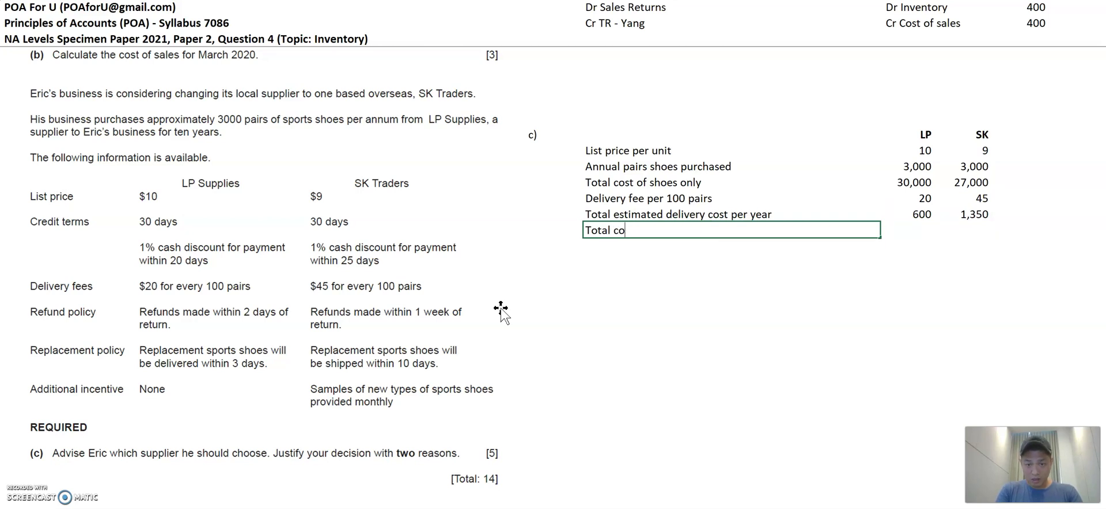
{"action": "type", "text": "ost of pur"}
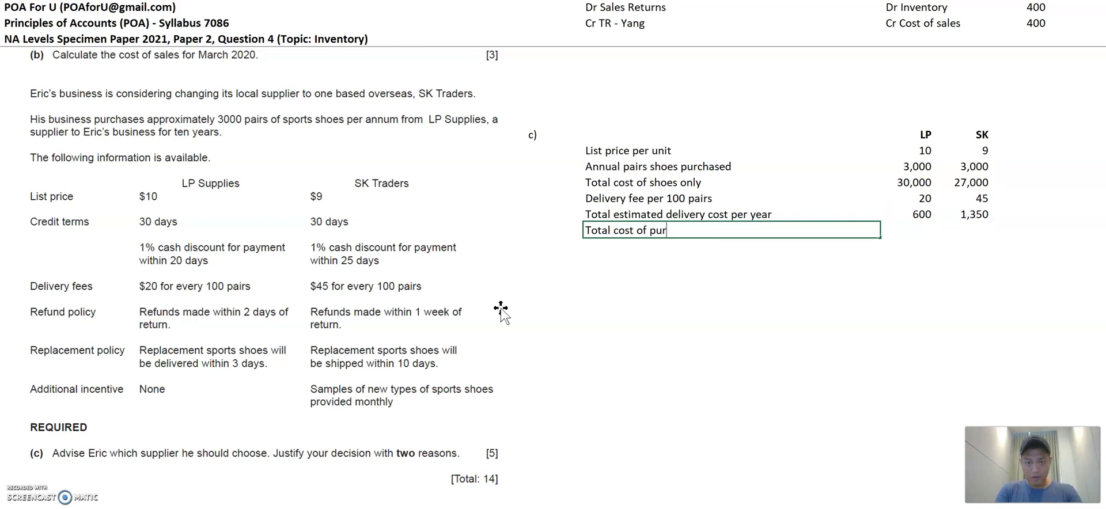
{"action": "type", "text": "chasing shoes (in"}
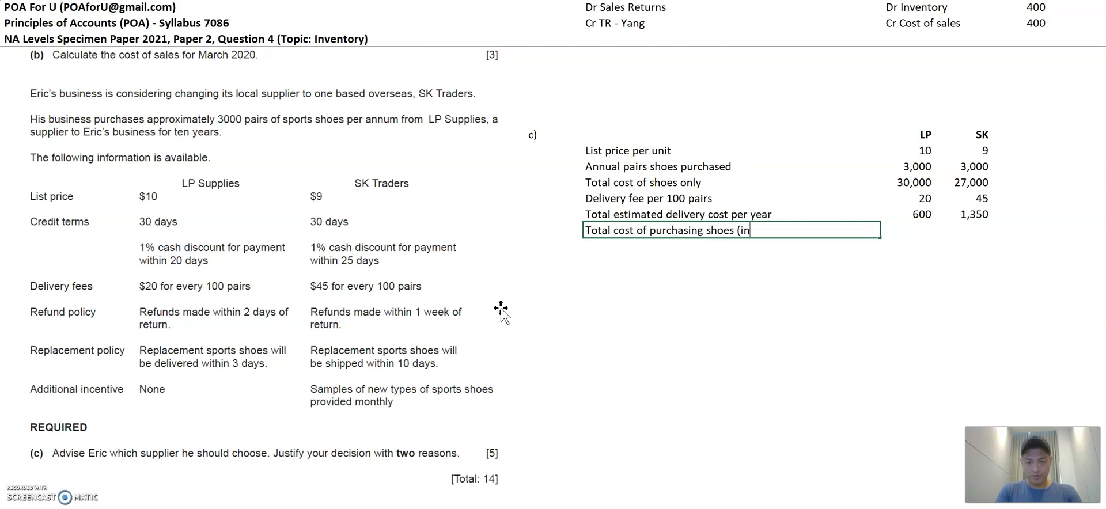
{"action": "type", "text": "cluding delviery"}
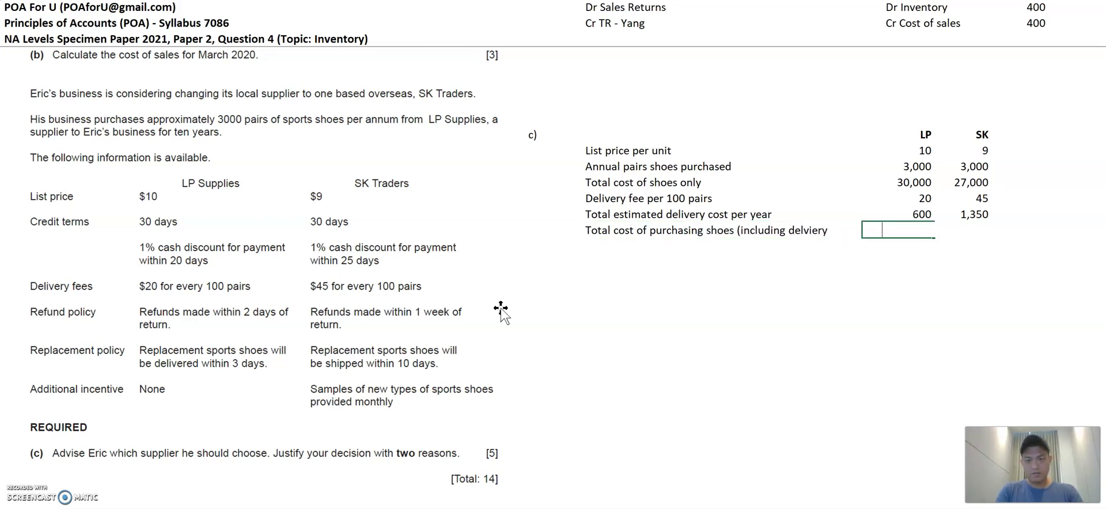
{"action": "key", "text": "BackSpace"}
{"action": "key", "text": "BackSpace"}
{"action": "key", "text": "BackSpace"}
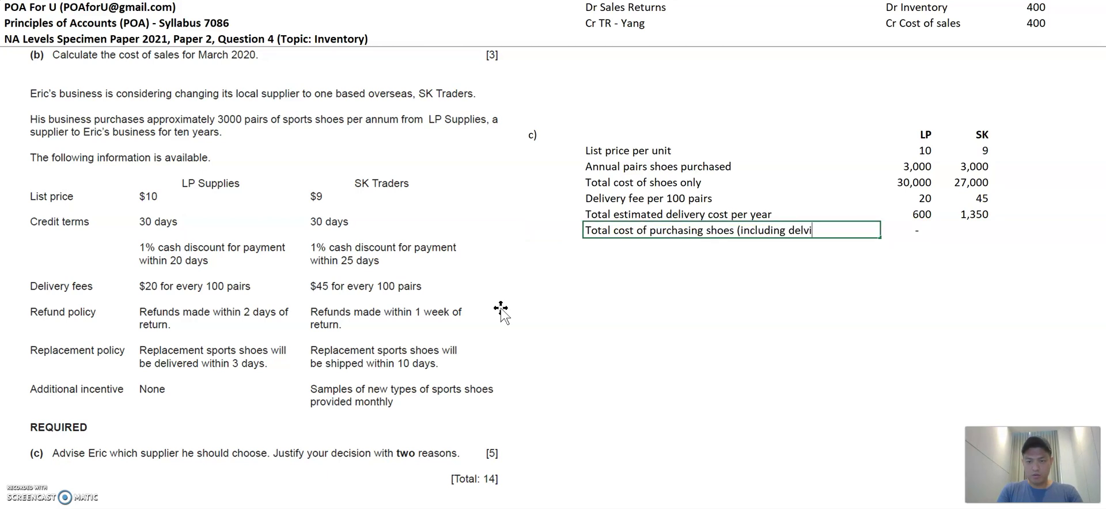
{"action": "type", "text": "ivery)"}
- Calculate LP's total purchasing cost by adding its total cost of shoes and its yearly delivery cost
{"action": "key", "text": "Tab"}
{"action": "type", "text": "="}
{"action": "key", "text": "Up"}
{"action": "key", "text": "Up"}
{"action": "key", "text": "Up"}
{"action": "key", "text": "Up"}
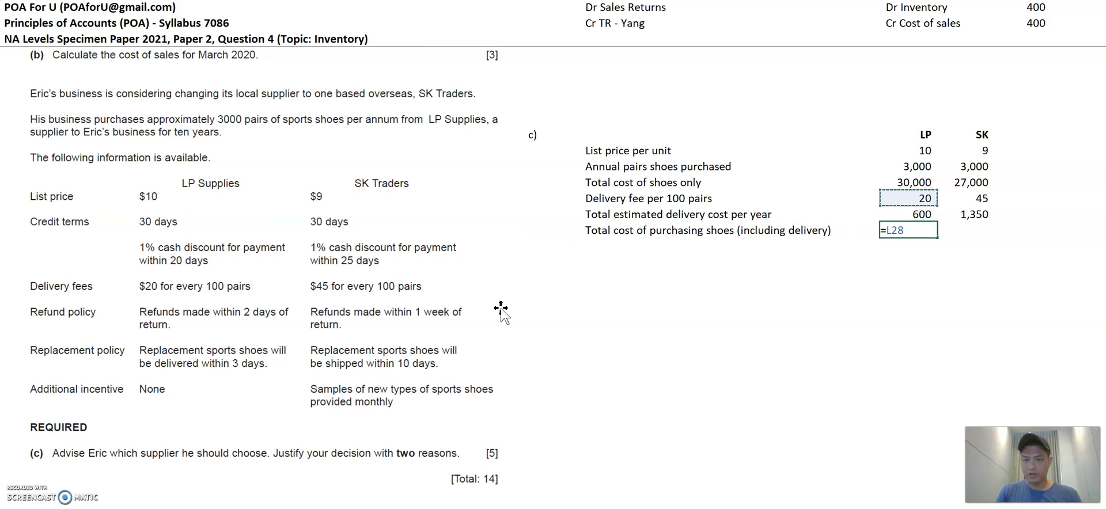
{"action": "key", "text": "Down"}
{"action": "type", "text": "+"}
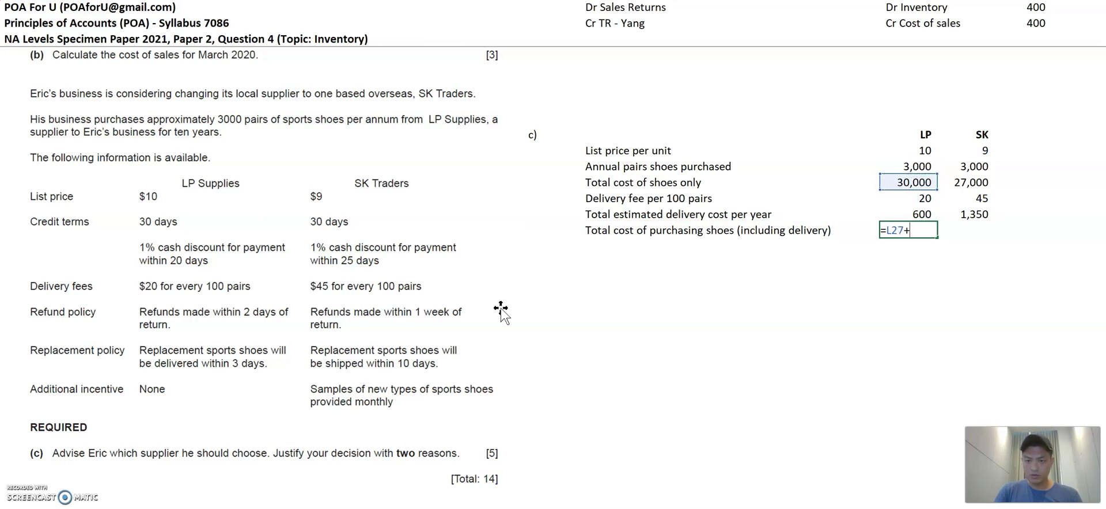
{"action": "key", "text": "Up"}
{"action": "key", "text": "Return"}
- Copy LP's total purchasing cost formula across to the SK column
{"action": "key", "text": "Up"}
{"action": "key", "text": "ctrl+c"}
{"action": "key", "text": "Right"}
{"action": "key", "text": "ctrl+v"}
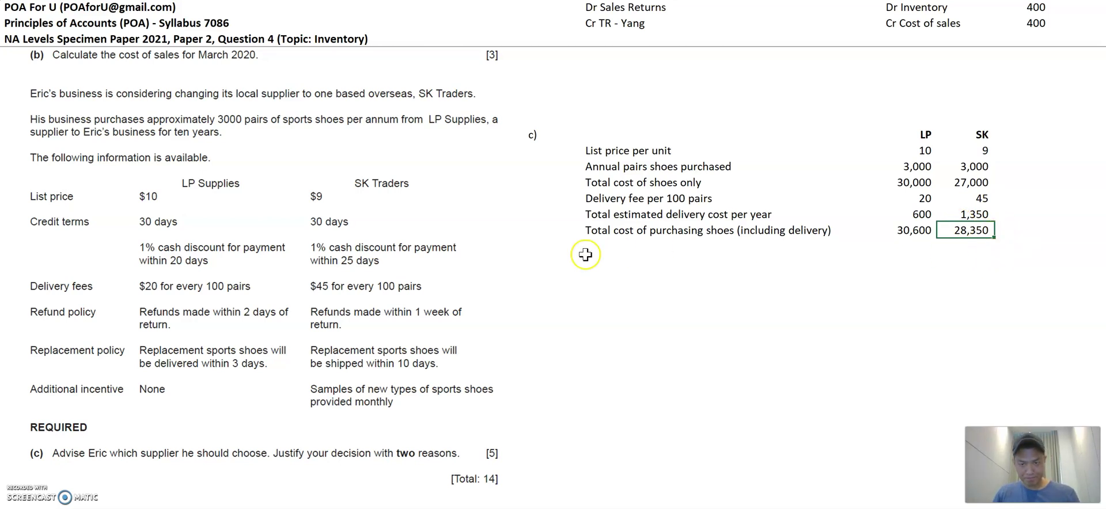
- Two rows below the purchasing total, advise the business owner to choose SK "since cost is lower and this would improve profits" in the business
{"action": "left_click", "coordinate": [615, 261]}
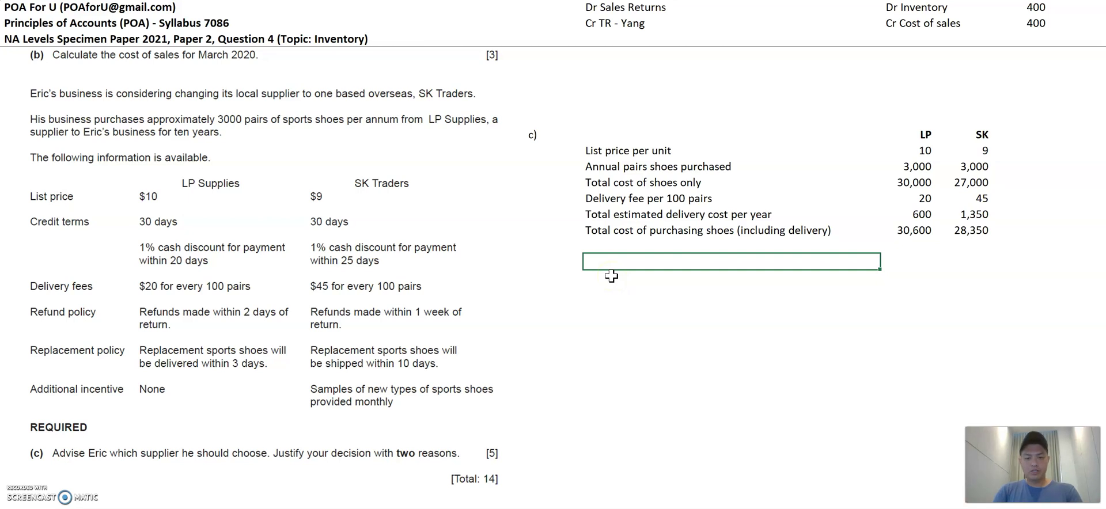
{"action": "type", "text": "Eric to exp"}
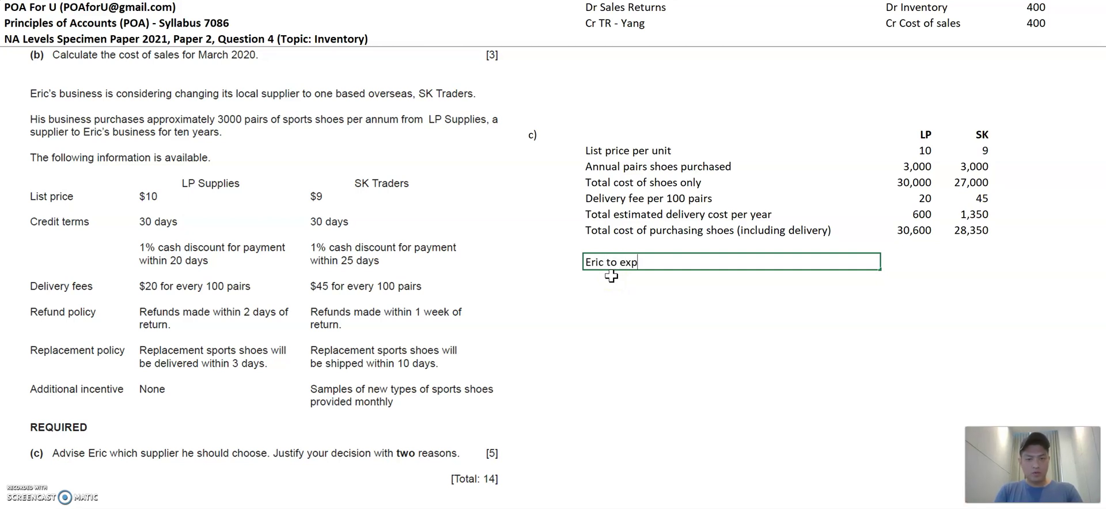
{"action": "key", "text": "BackSpace"}
{"action": "key", "text": "BackSpace"}
{"action": "key", "text": "BackSpace"}
{"action": "type", "text": "choos"}
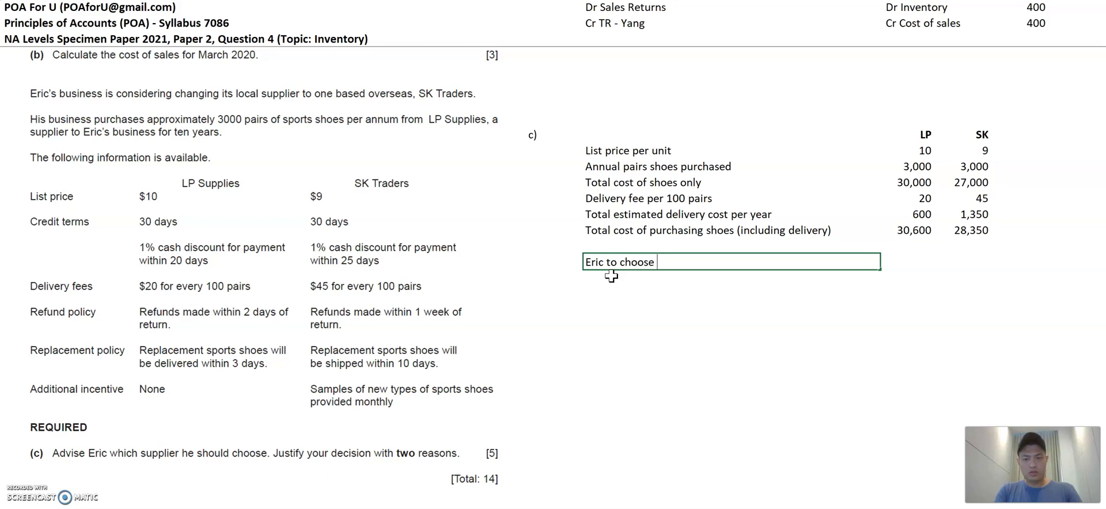
{"action": "type", "text": "e SK since cost is lower and this would b"}
{"action": "key", "text": "BackSpace"}
{"action": "type", "text": "impro"}
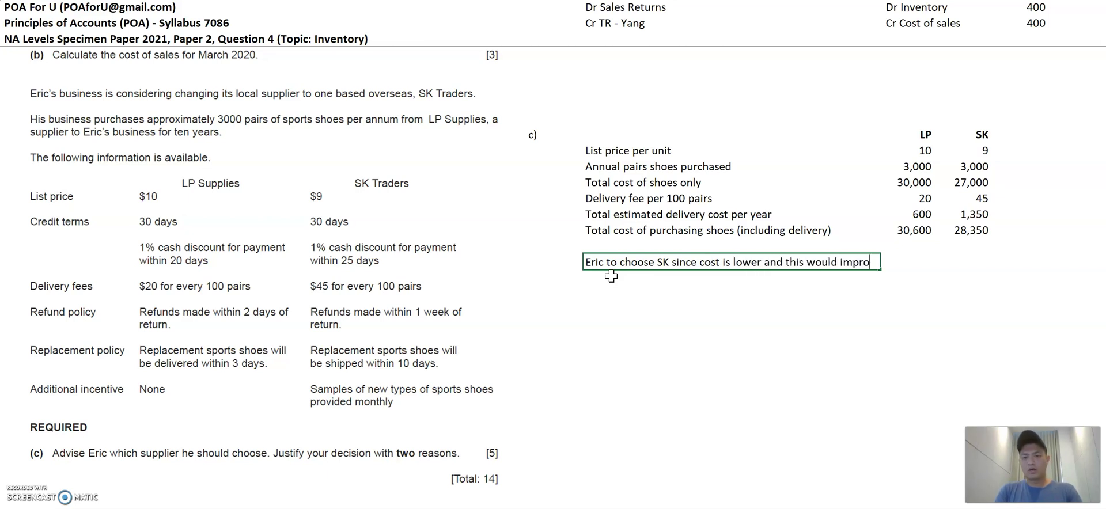
{"action": "type", "text": "ve profits in ERic's"}
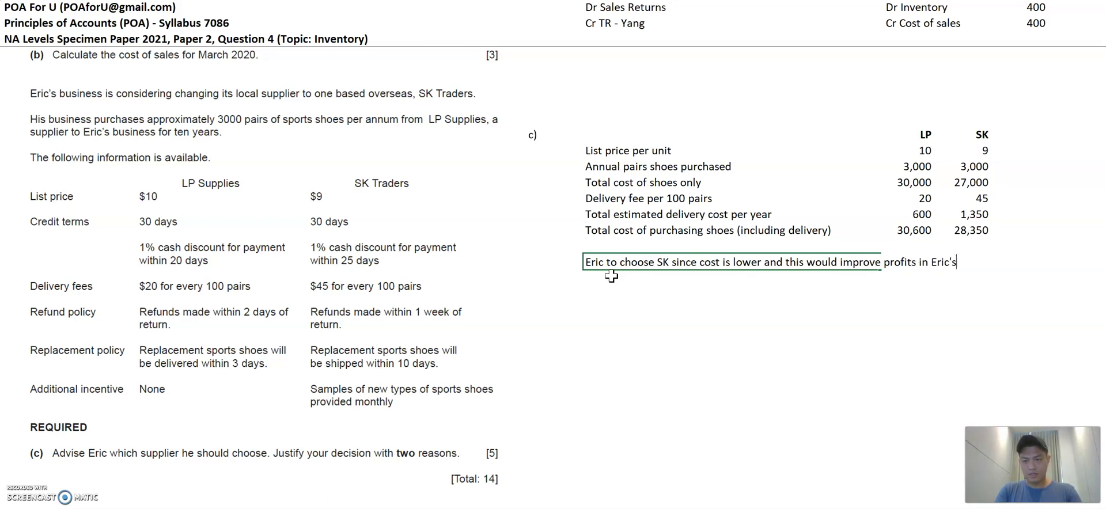
{"action": "type", "text": " business."}
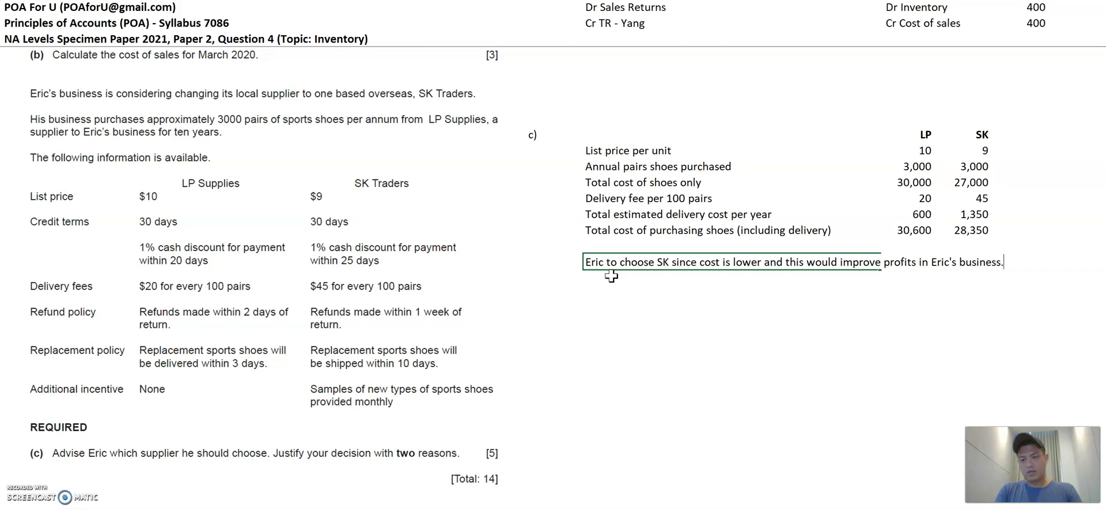
{"action": "key", "text": "Return"}
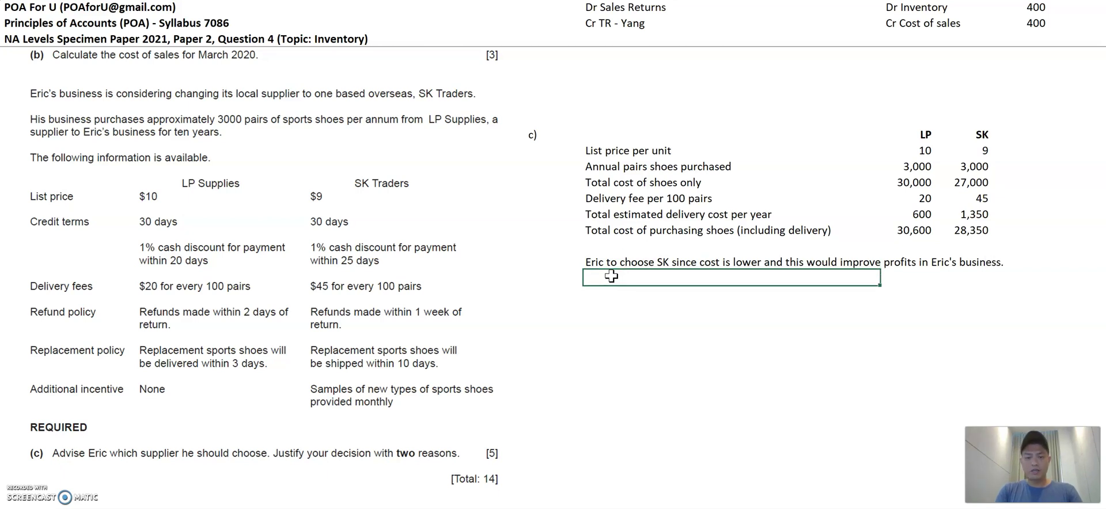
- In the row below, write the second reason: "He should also choose SK to build an alternative supplier source in case LP faces issues with supply."
{"action": "type", "text": "He should"}
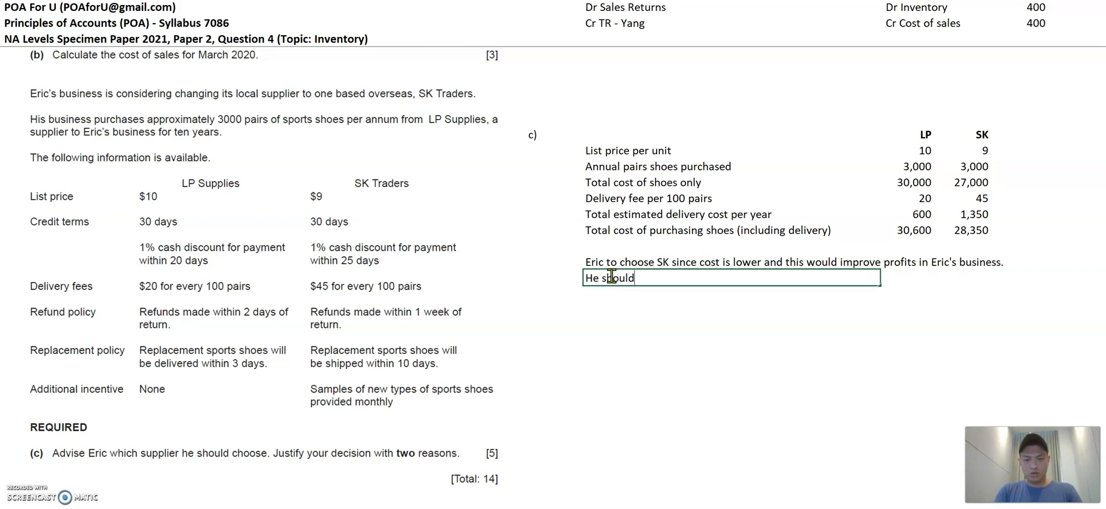
{"action": "type", "text": " also choose SK"}
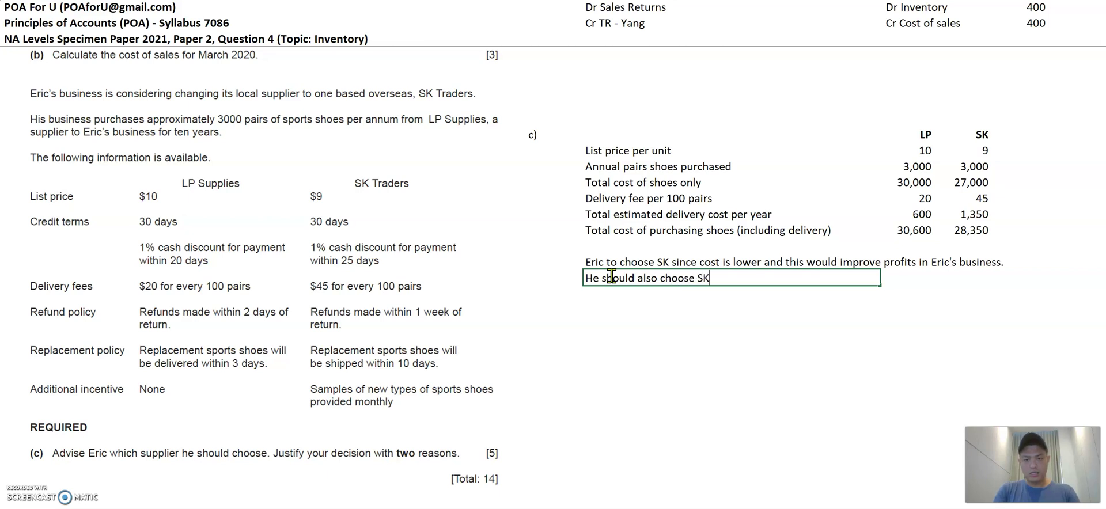
{"action": "type", "text": " to build "}
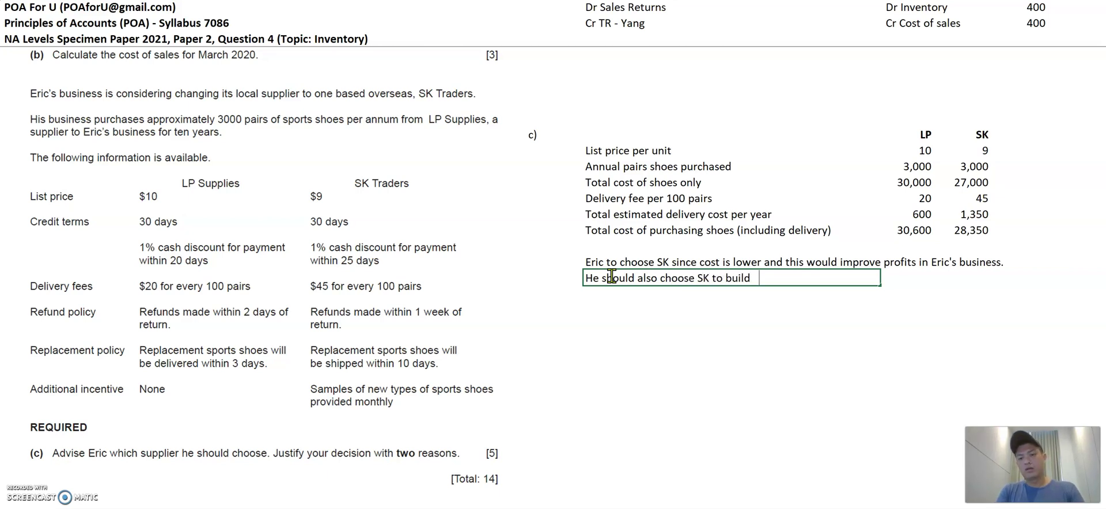
{"action": "type", "text": "an alternative supplier source in case"}
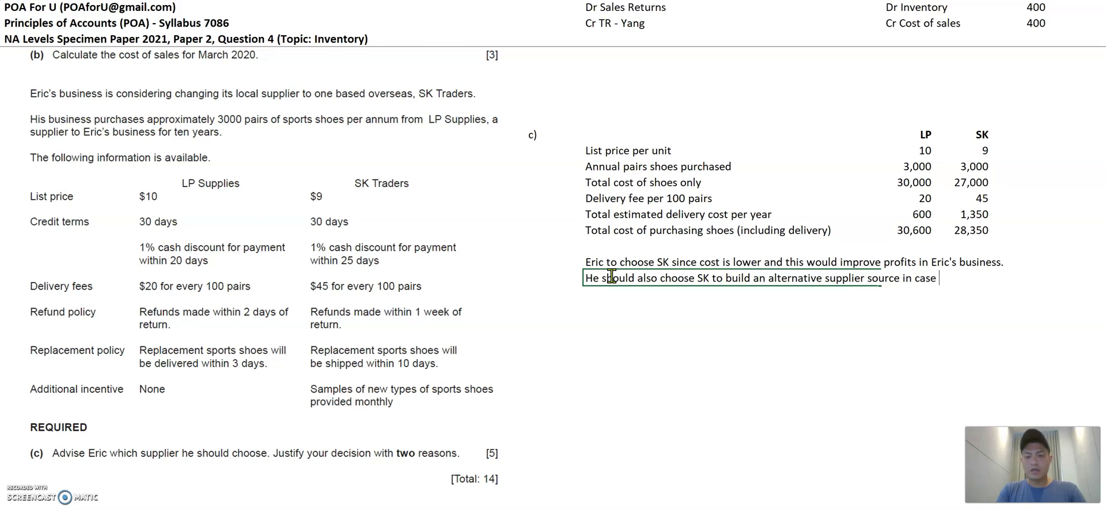
{"action": "type", "text": "LP"}
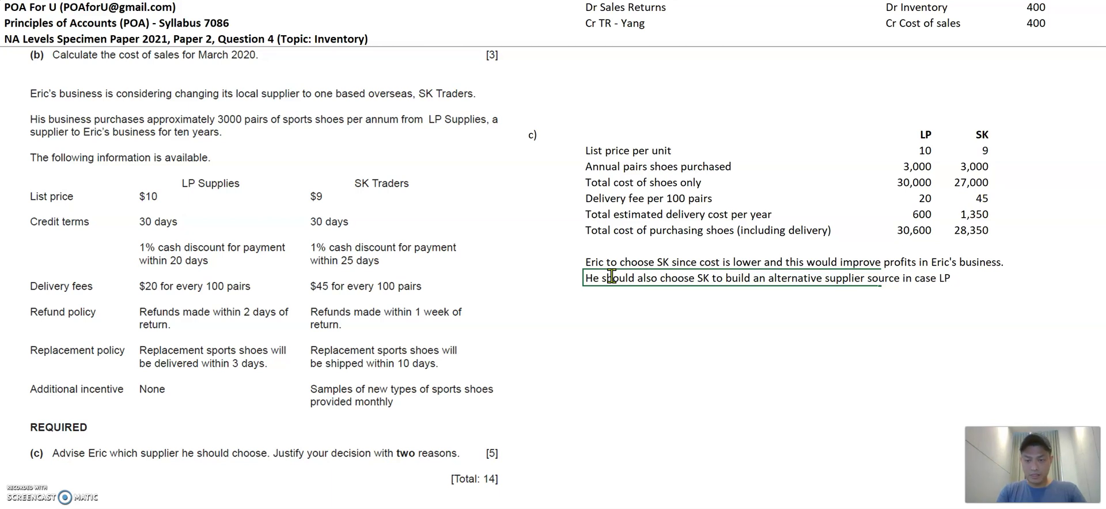
{"action": "type", "text": "faces "}
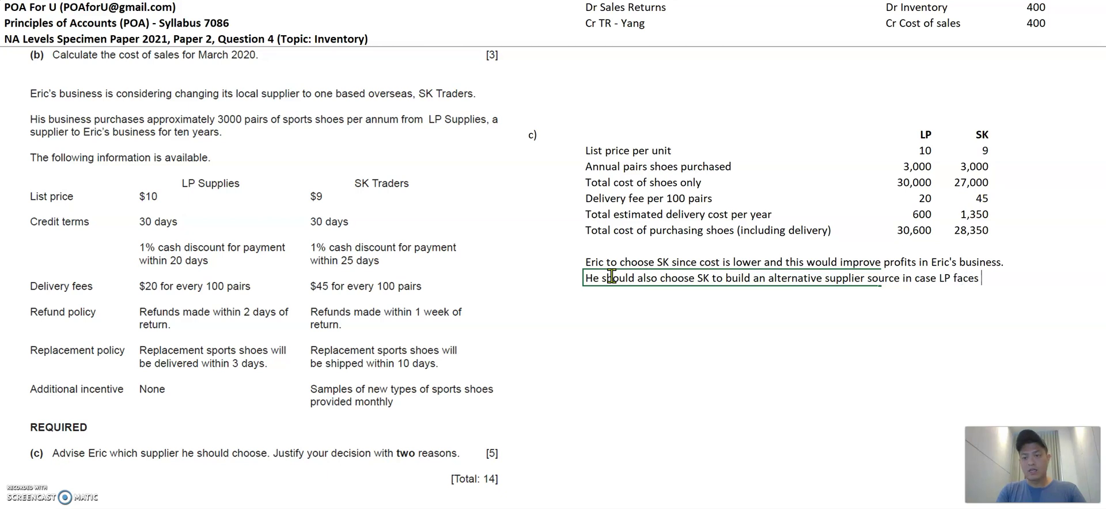
{"action": "type", "text": "issues with s"}
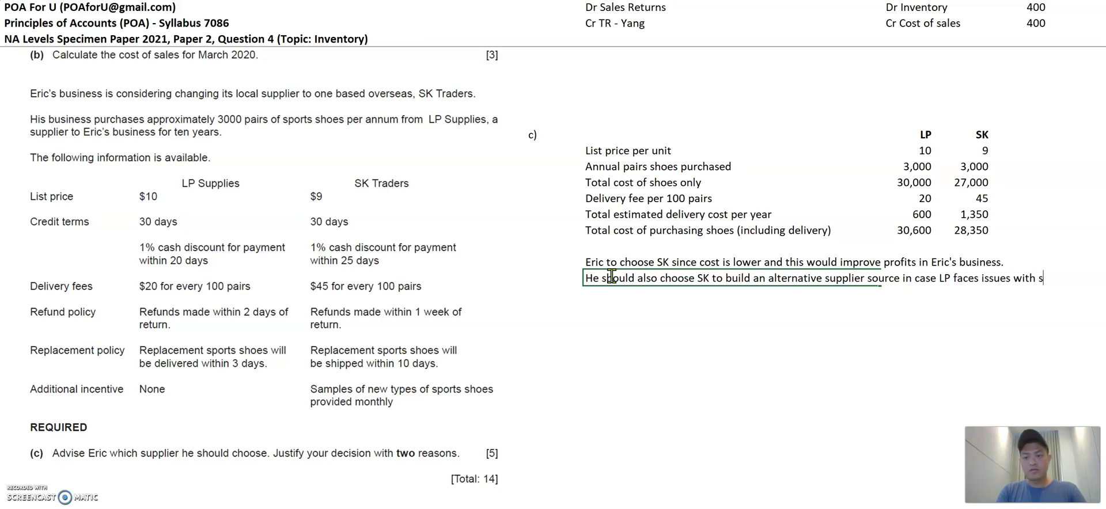
{"action": "type", "text": "upply in"}
{"action": "key", "text": "BackSpace"}
{"action": "key", "text": "BackSpace"}
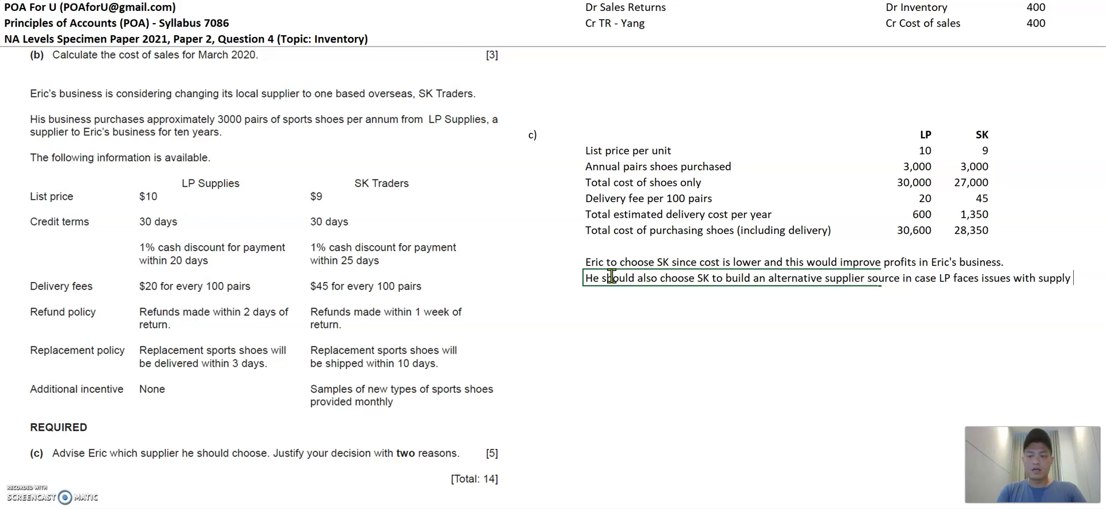
{"action": "type", "text": "."}
{"action": "key", "text": "Return"}
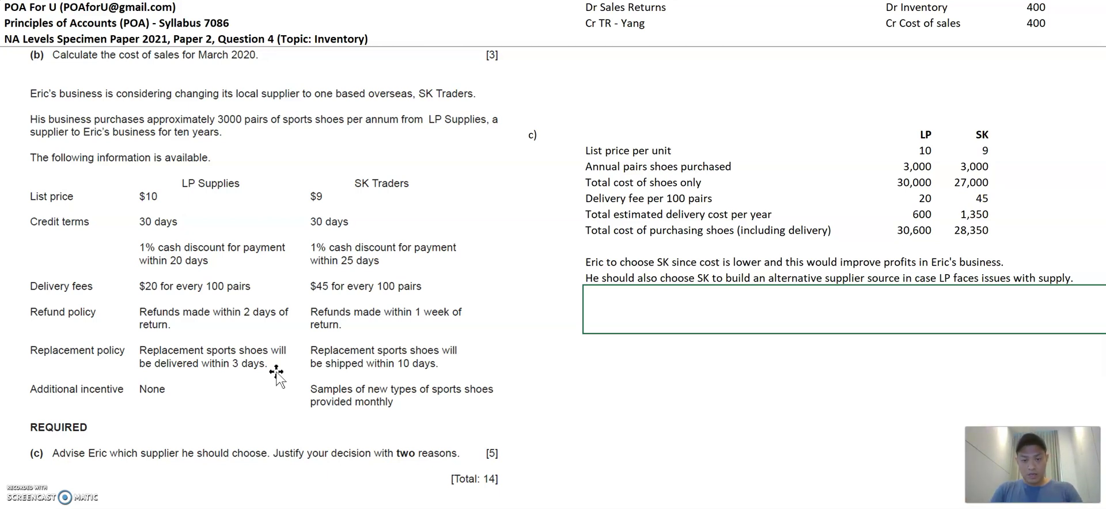
- Below, add a "However" caveat that the owner "should also review his working capital position to see if he is comfortable with the new refund and replacement policies."
{"action": "type", "text": "E"}
{"action": "key", "text": "BackSpace"}
{"action": "key", "text": "BackSpace"}
{"action": "type", "text": "However, Eric should also"}
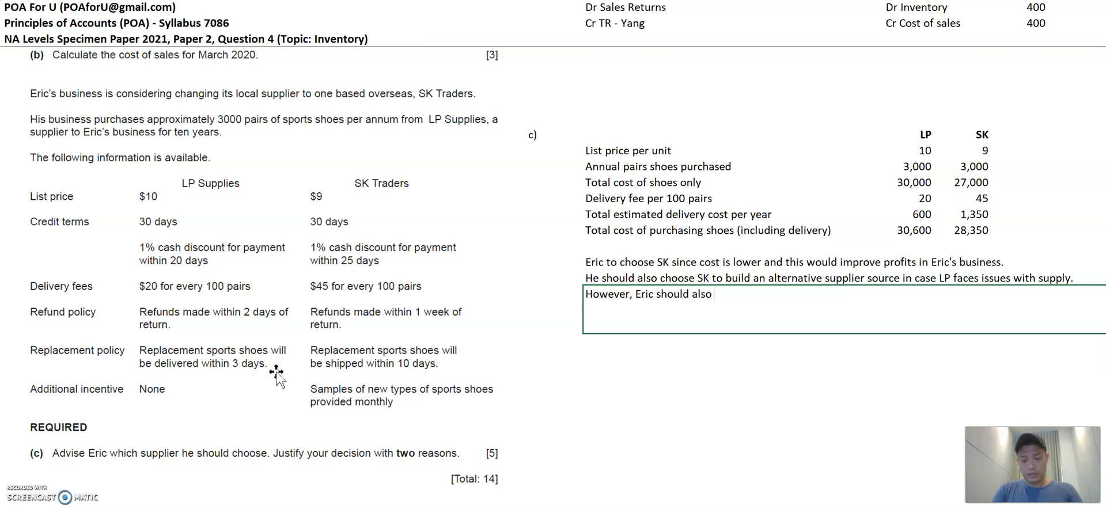
{"action": "type", "text": " review hi"}
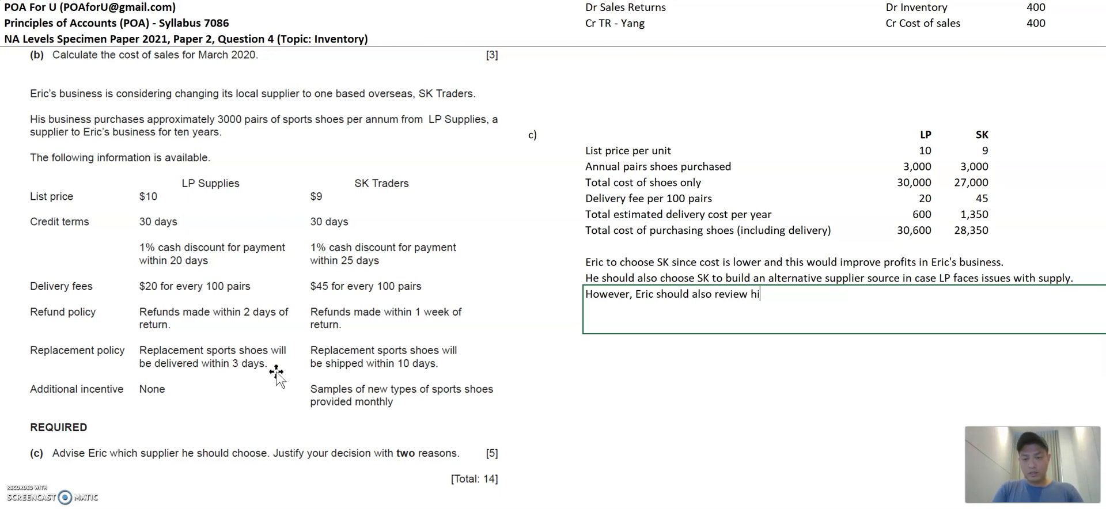
{"action": "type", "text": "s working capital o"}
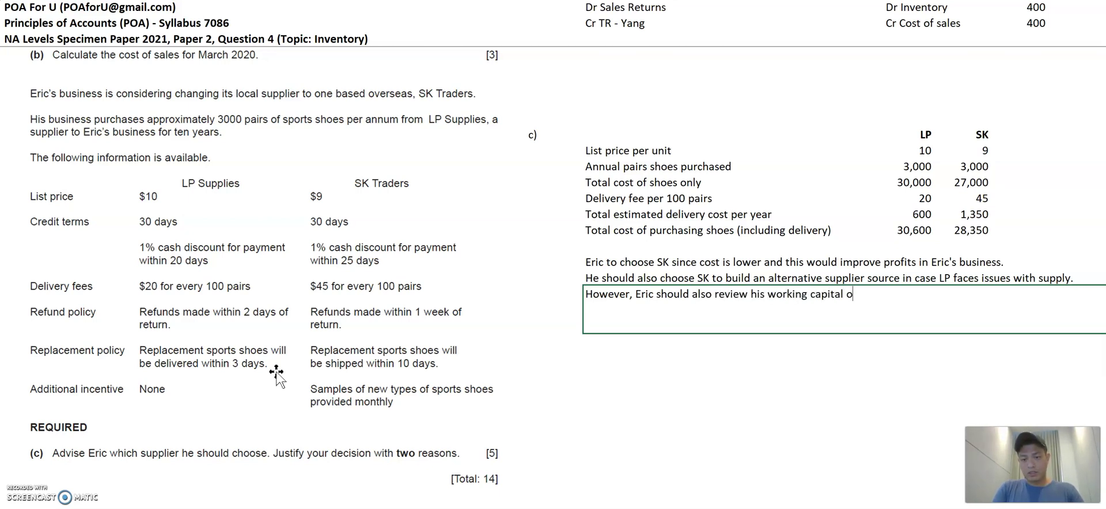
{"action": "key", "text": "BackSpace"}
{"action": "type", "text": "position "}
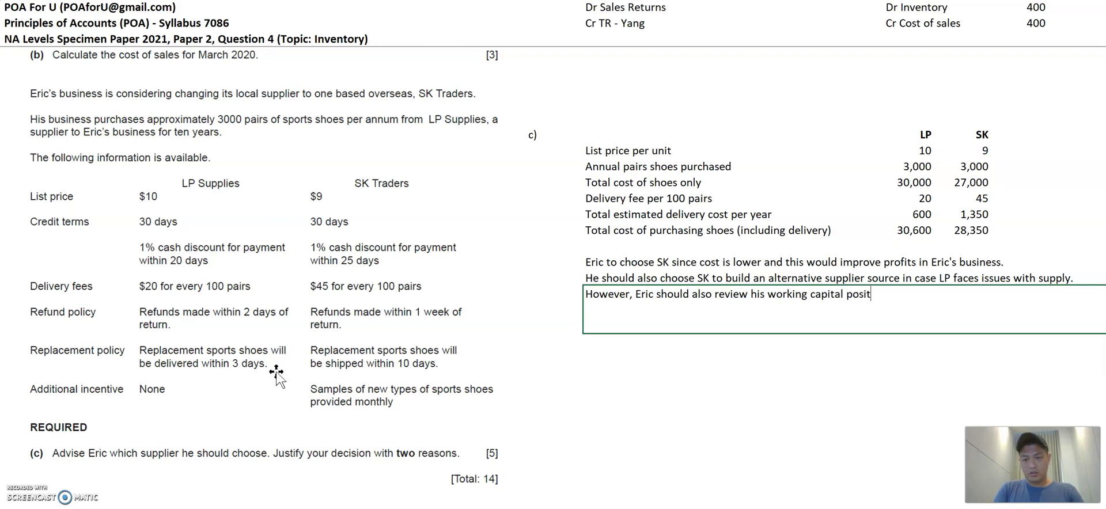
{"action": "type", "text": "to see if "}
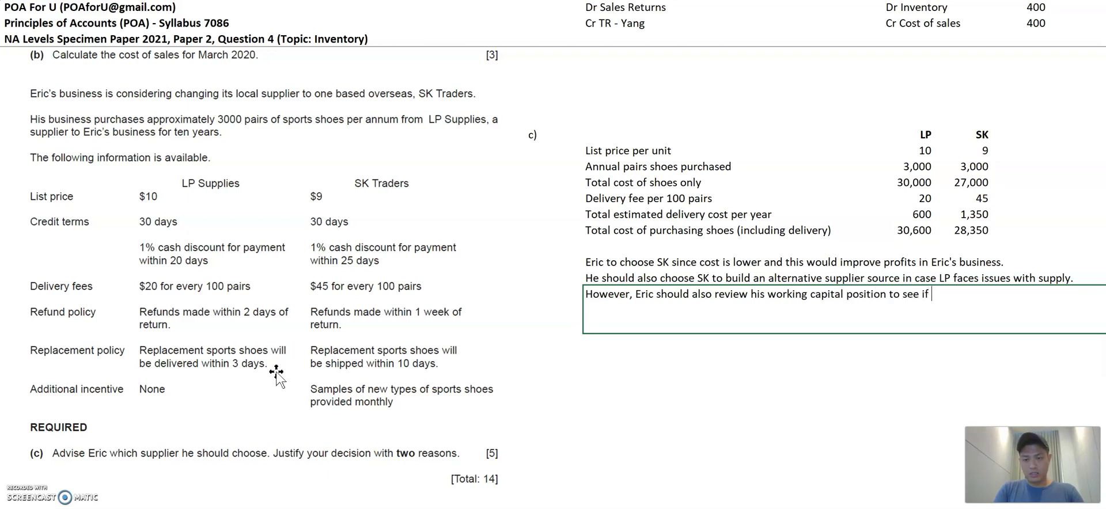
{"action": "type", "text": "he is comforta"}
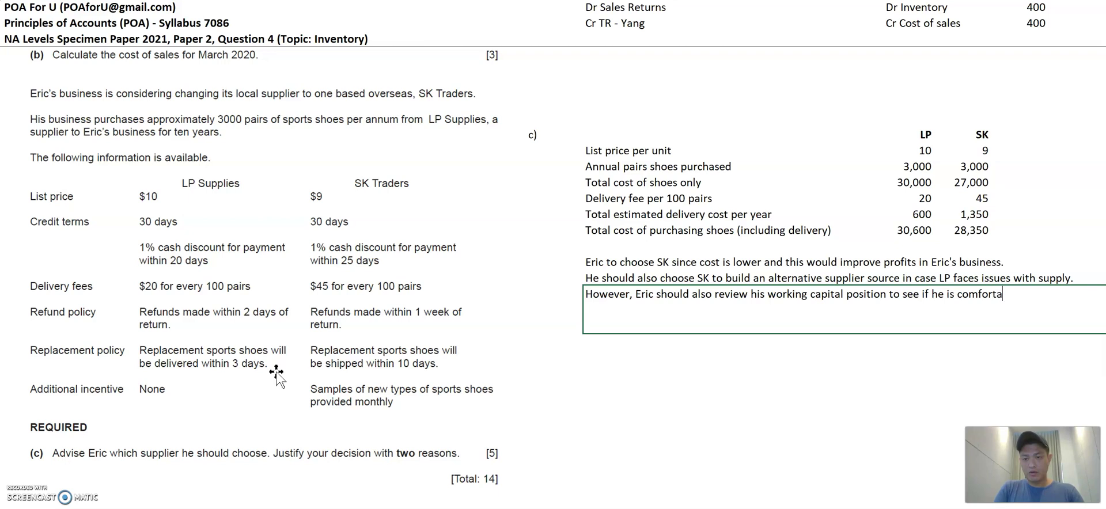
{"action": "type", "text": "ble with the new "}
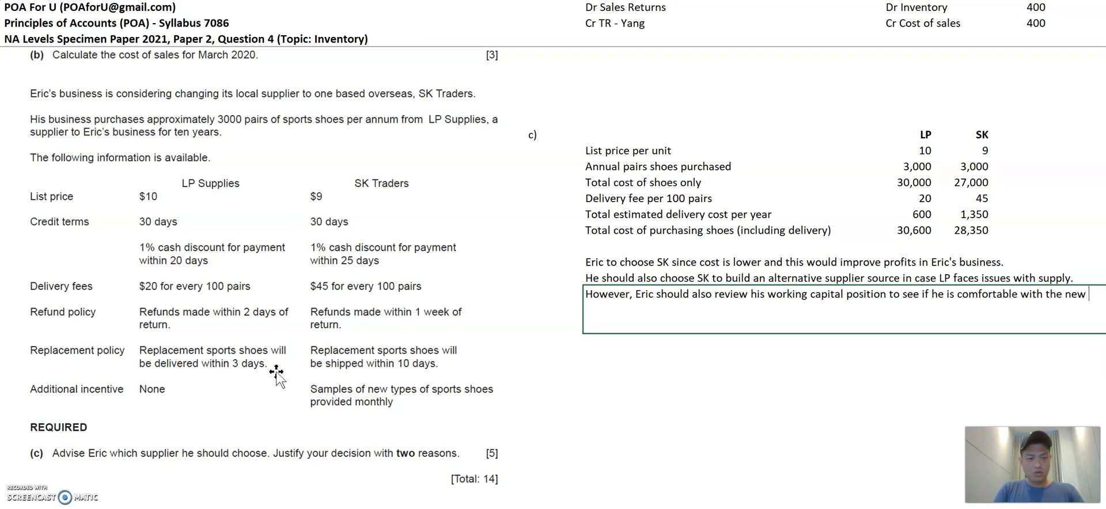
{"action": "type", "text": "refund and "}
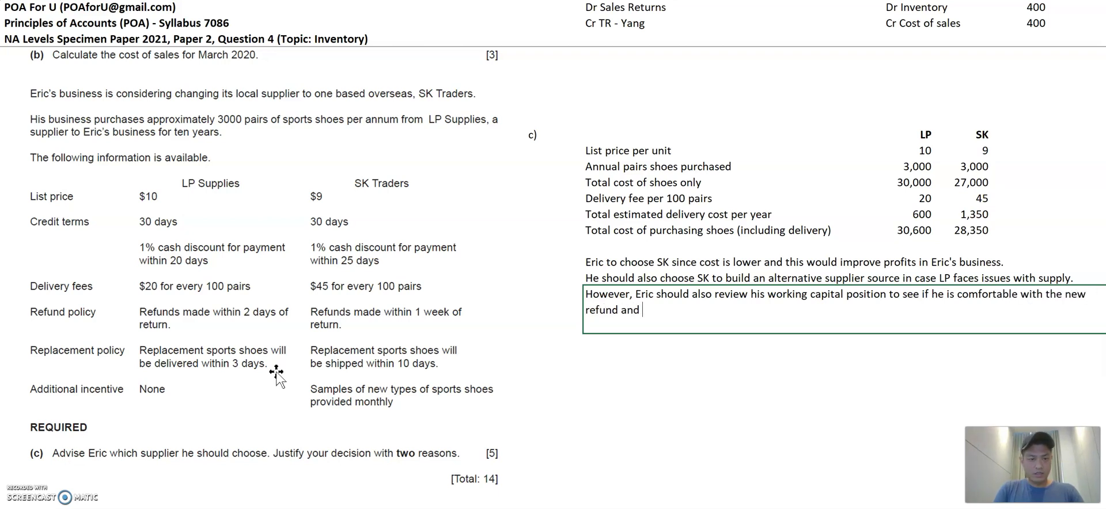
{"action": "type", "text": "replacement poli"}
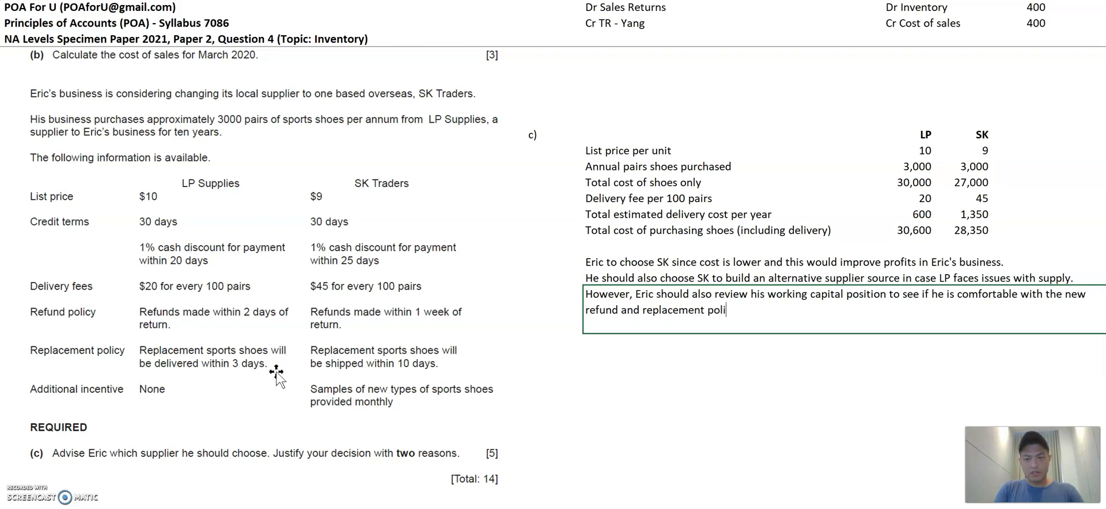
{"action": "type", "text": "cies."}
{"action": "key", "text": "Return"}
{"action": "scroll", "coordinate": [276, 374], "scroll_direction": "up", "scroll_amount": 2}
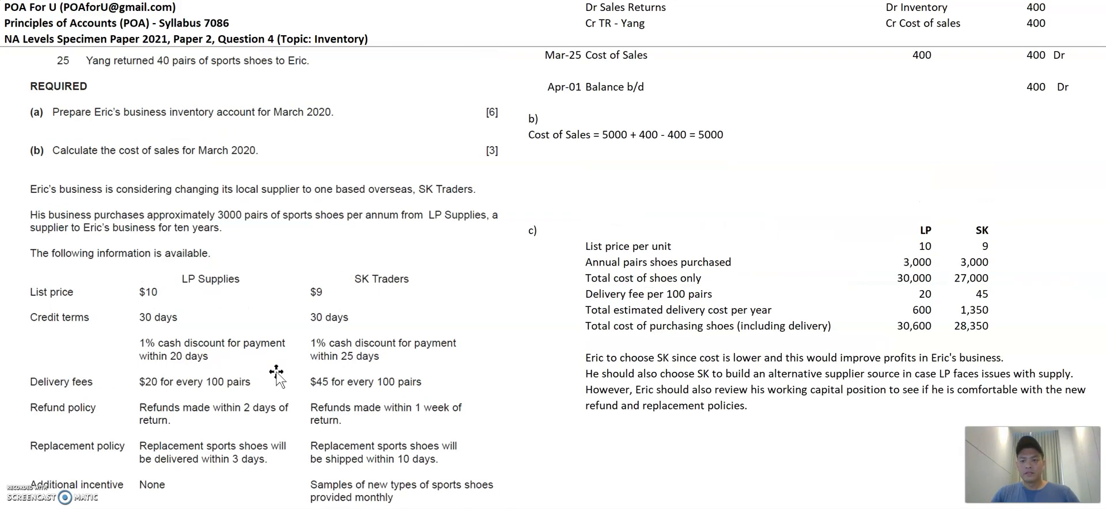